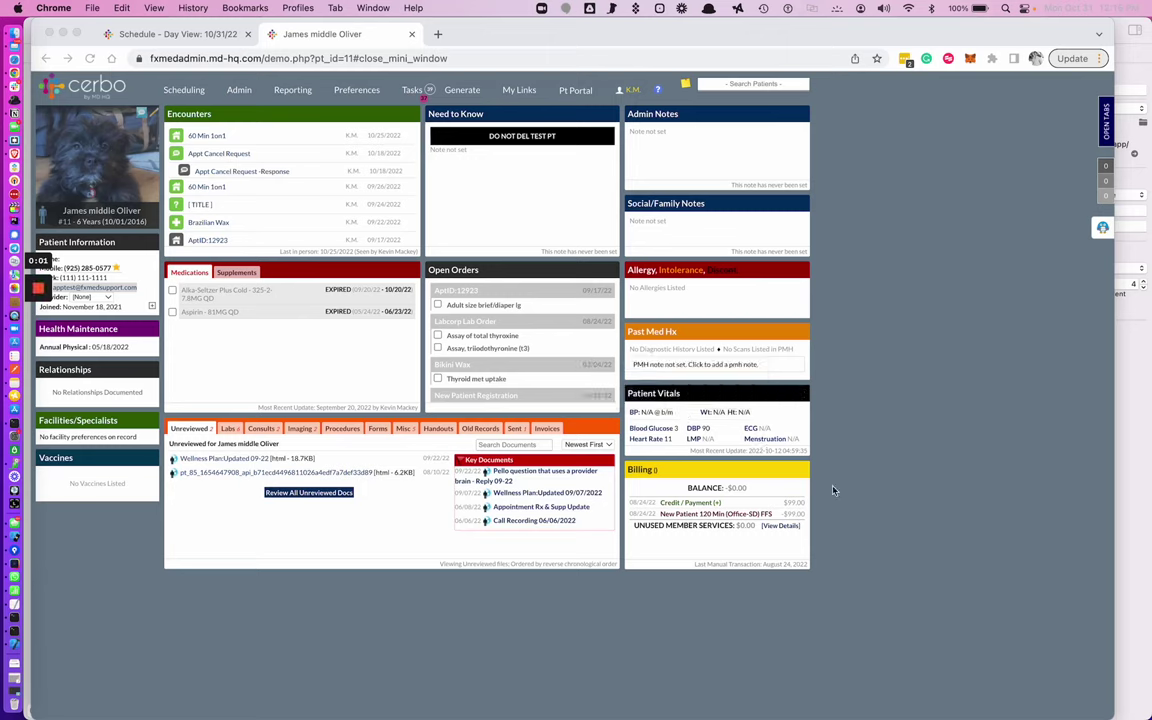
# Open the patient chart's FXMedSupport panel and widen the browser so the Active Apps list loads
pyautogui.click(1103, 228)
pyautogui.click(1101, 230)
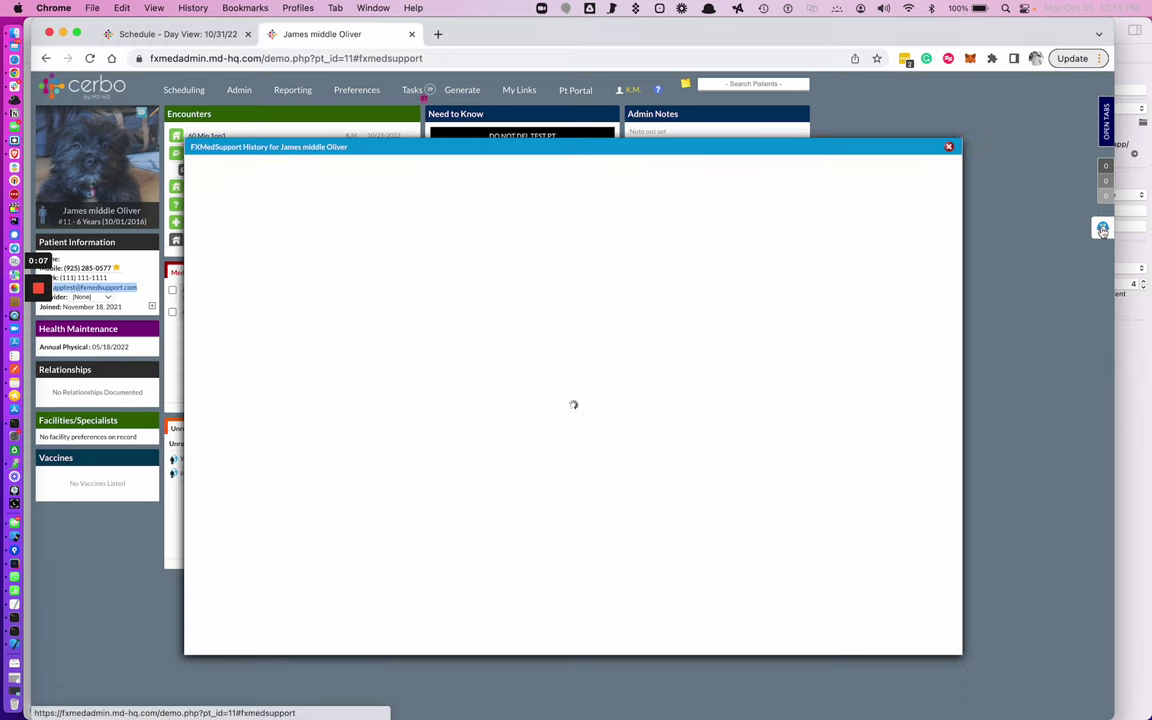
pyautogui.moveTo(1115, 247); pyautogui.dragTo(1137, 247)
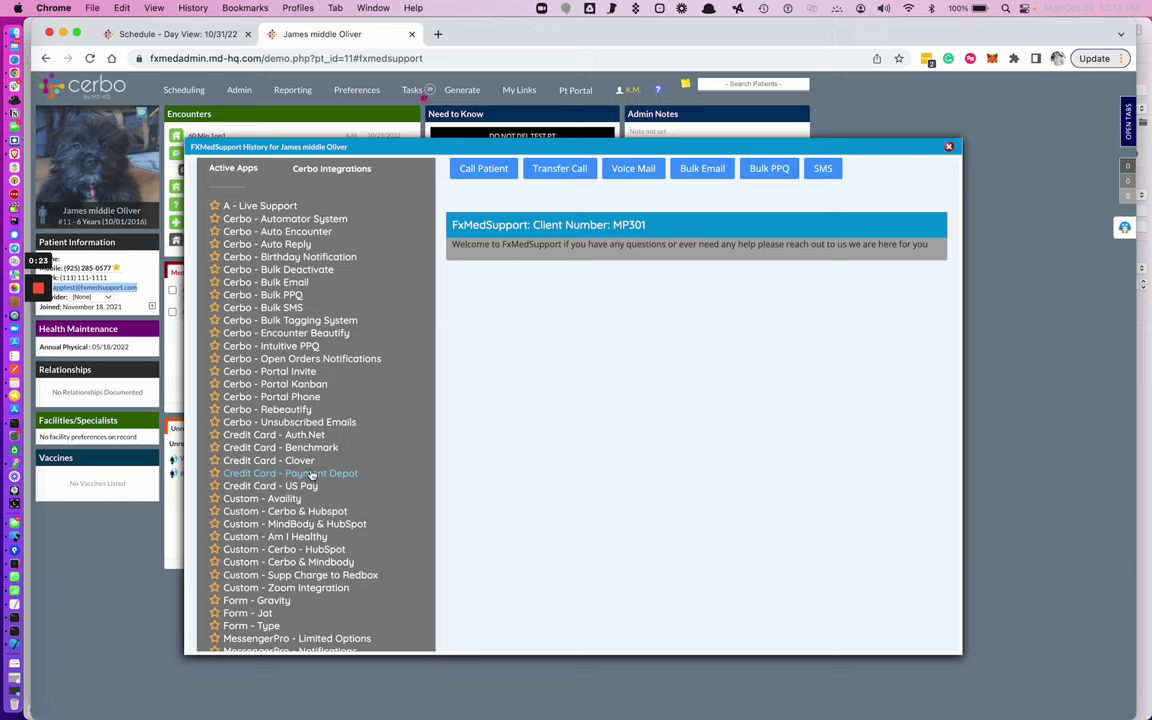
# Open Credit Card - Payment Depot credentials and review the Authorize.net payment-info and transaction-failed email templates
pyautogui.click(311, 474)
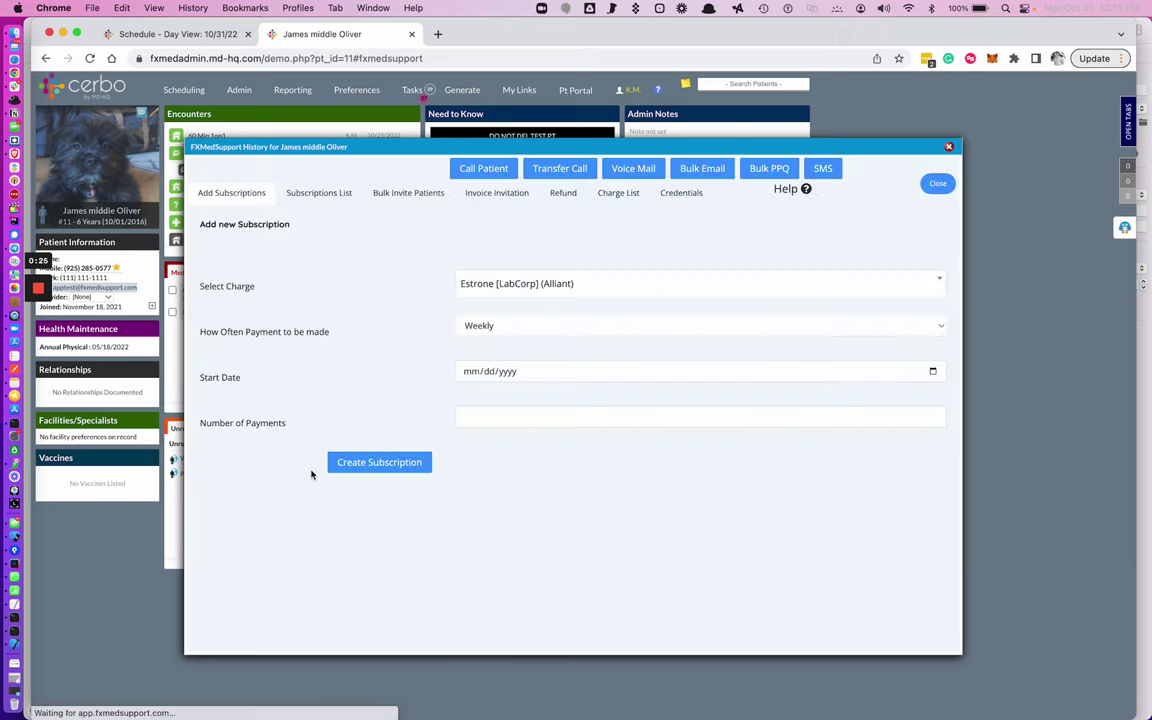
pyautogui.click(690, 198)
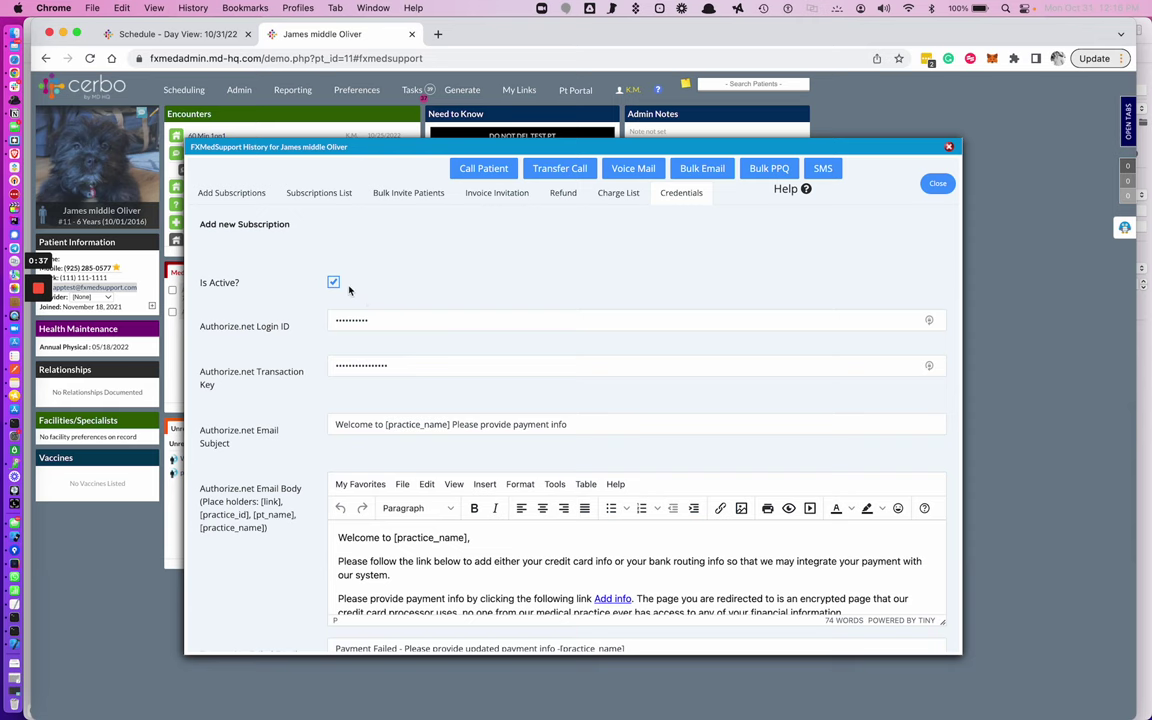
pyautogui.scroll(-2, 418, 402)
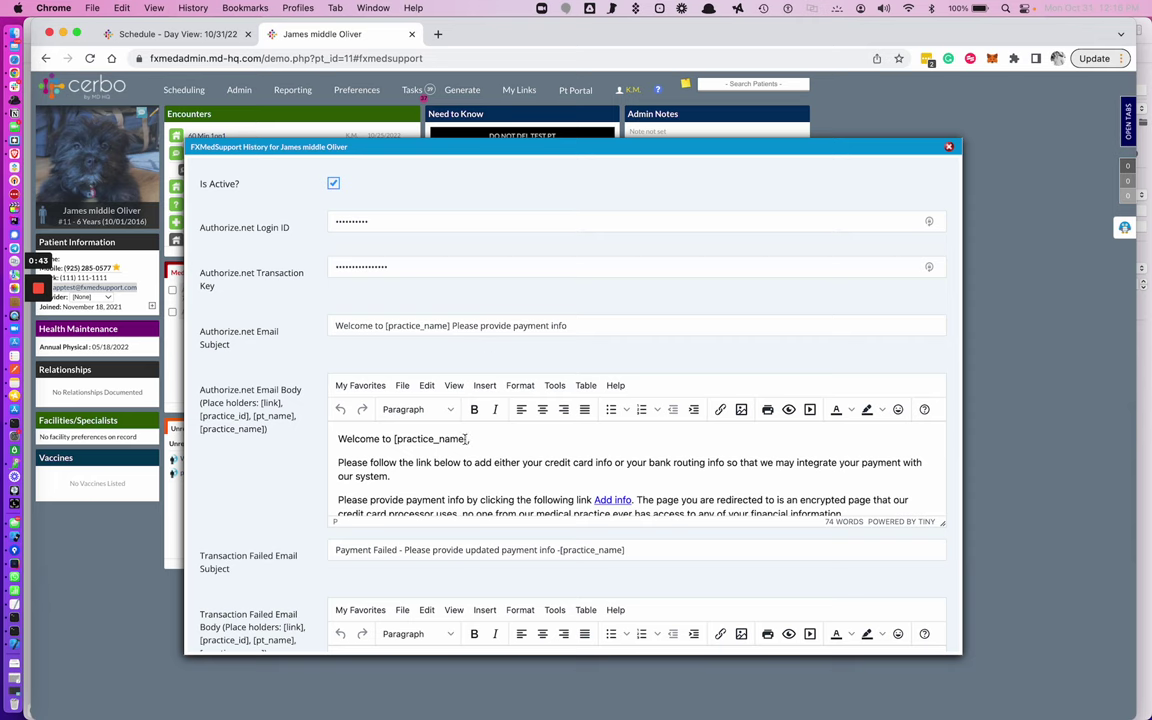
pyautogui.scroll(1, 231, 406)
pyautogui.scroll(3, 227, 408)
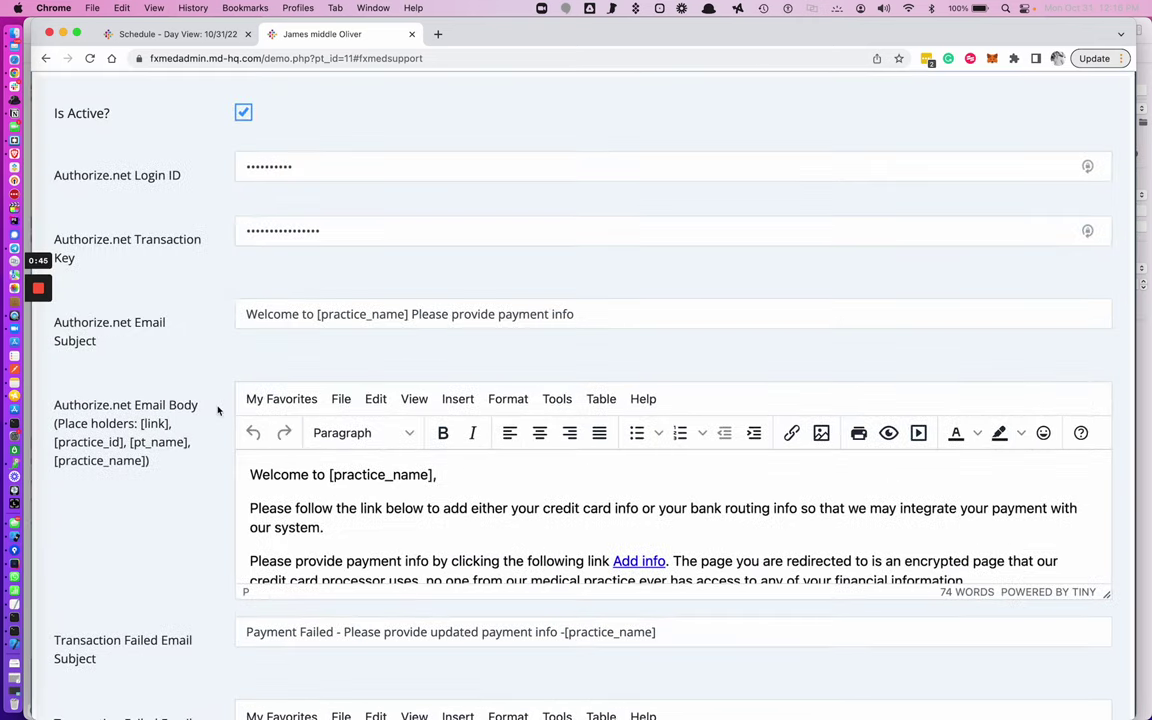
pyautogui.scroll(-3, 80, 396)
pyautogui.scroll(-3, 505, 490)
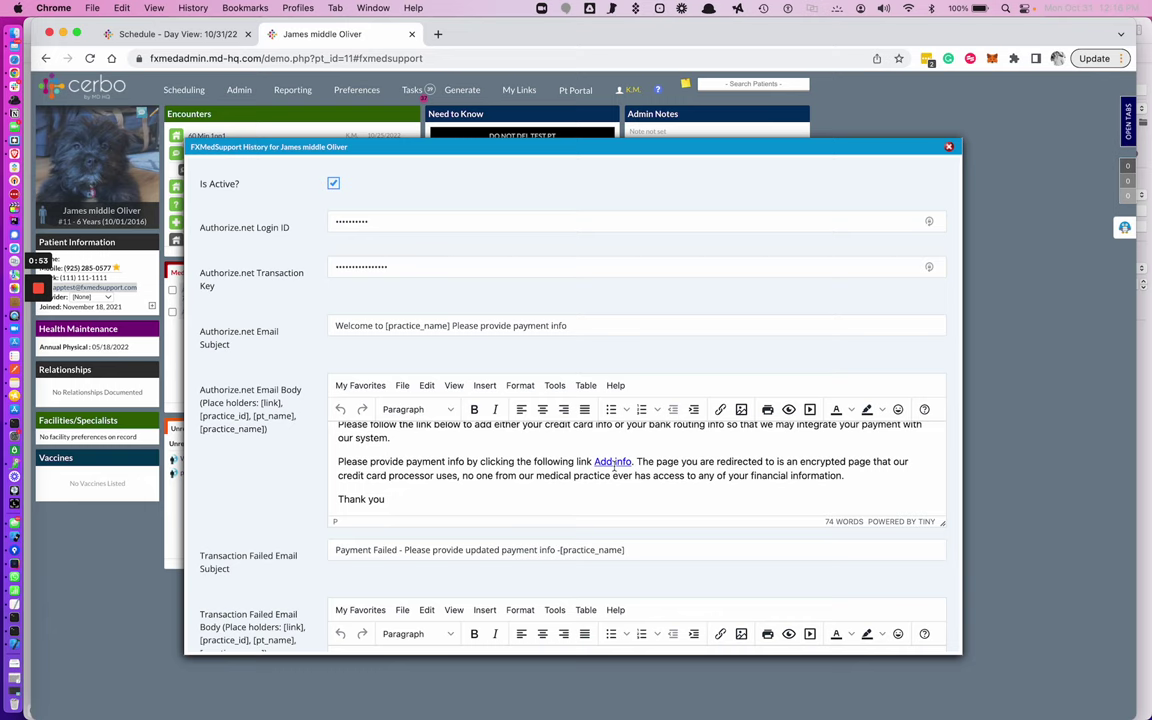
pyautogui.scroll(2, 614, 466)
pyautogui.scroll(-2, 614, 466)
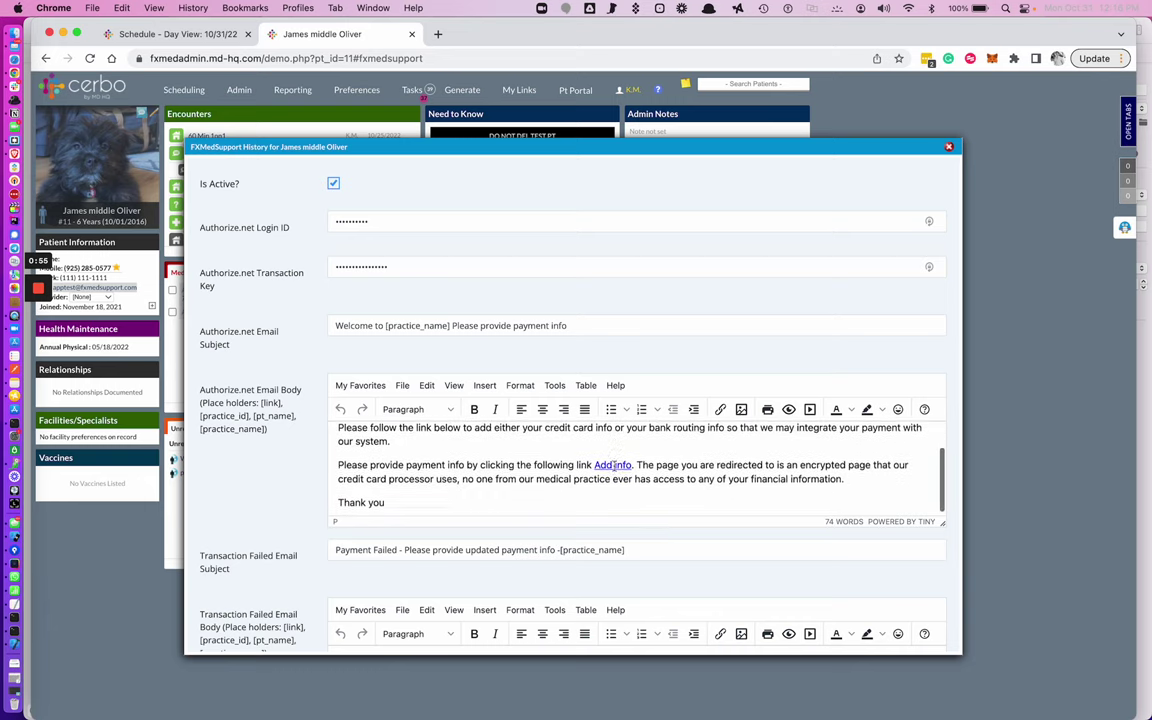
pyautogui.scroll(-1, 614, 466)
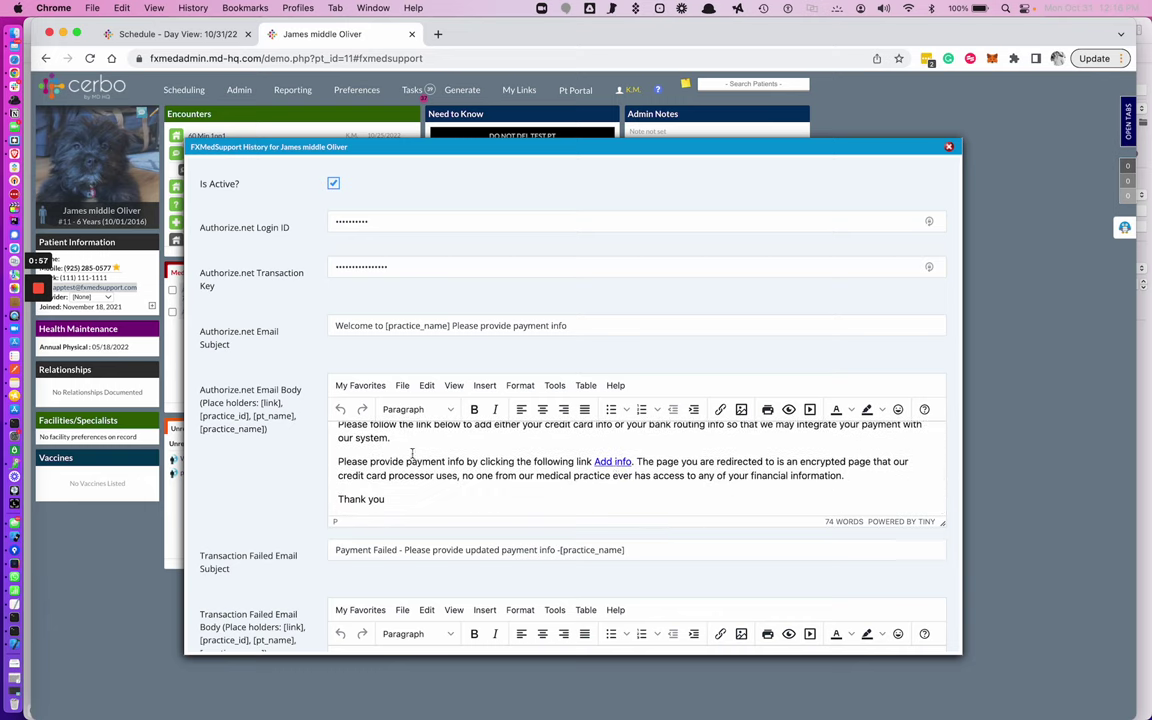
pyautogui.scroll(1, 564, 458)
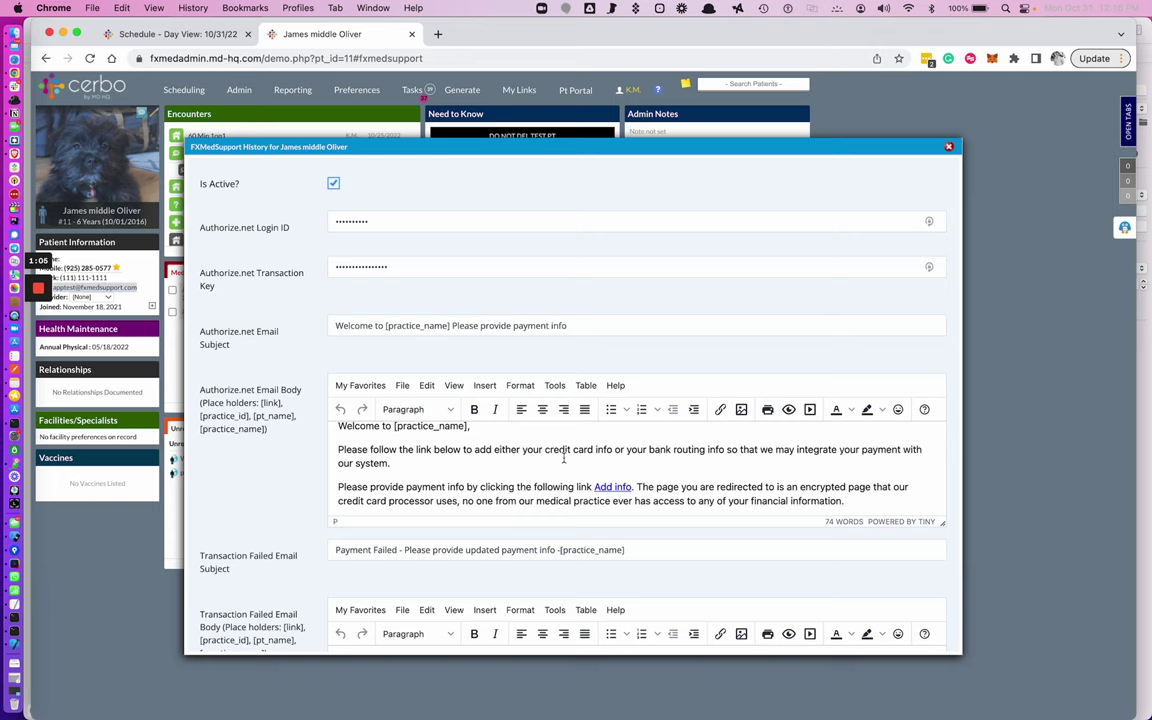
pyautogui.scroll(-1, 564, 458)
pyautogui.scroll(-4, 564, 458)
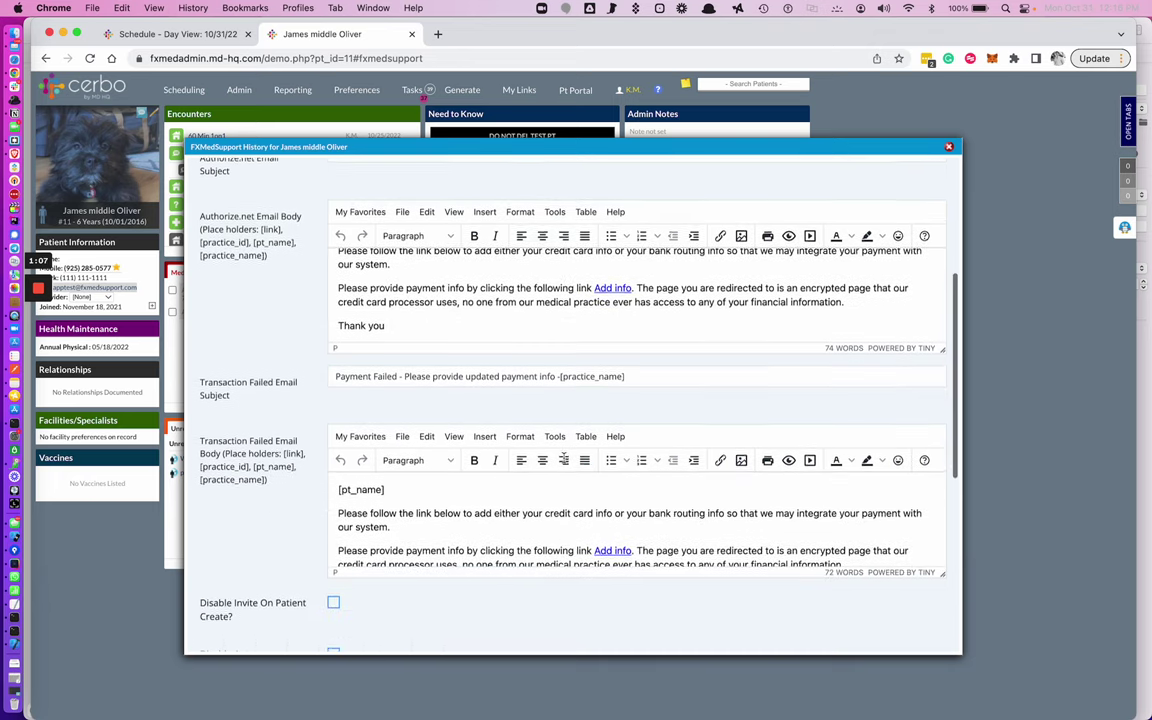
pyautogui.scroll(-1, 564, 458)
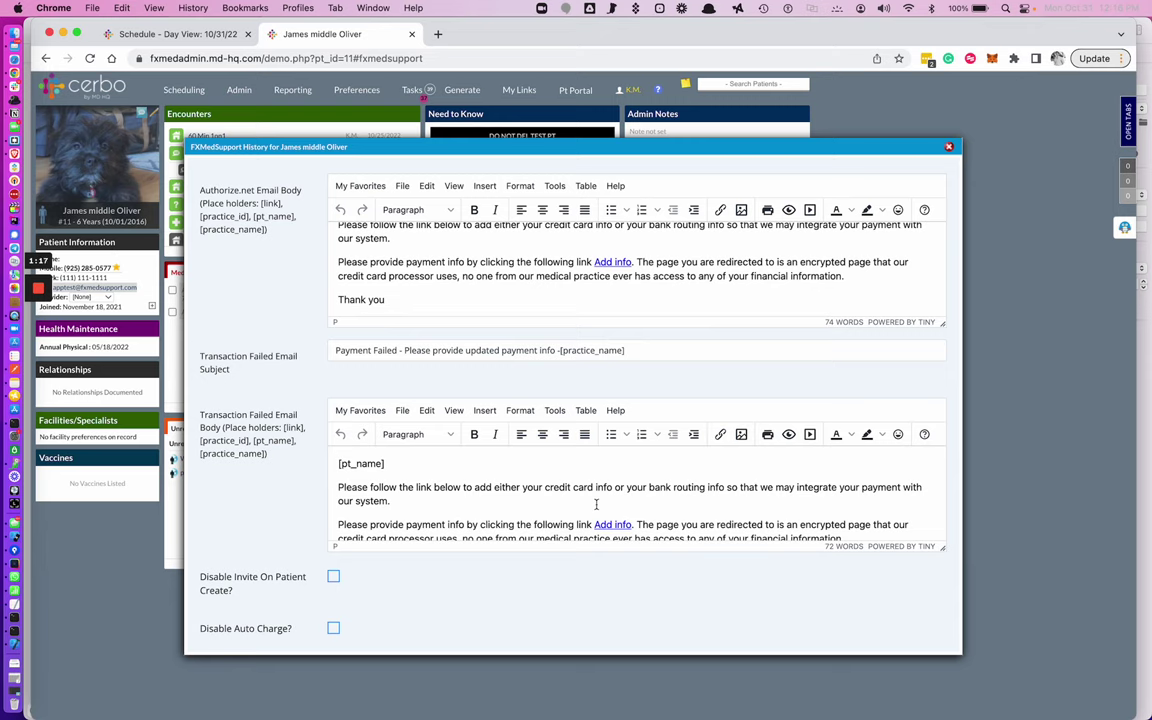
pyautogui.scroll(-2, 596, 505)
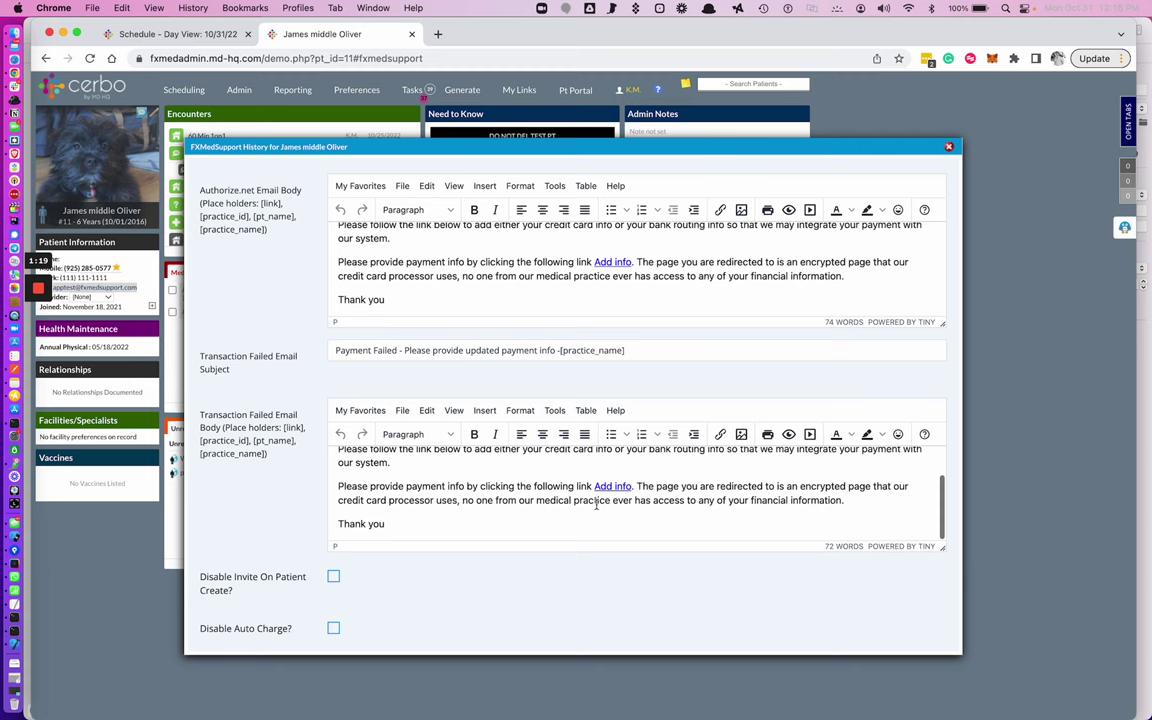
pyautogui.scroll(-2, 283, 570)
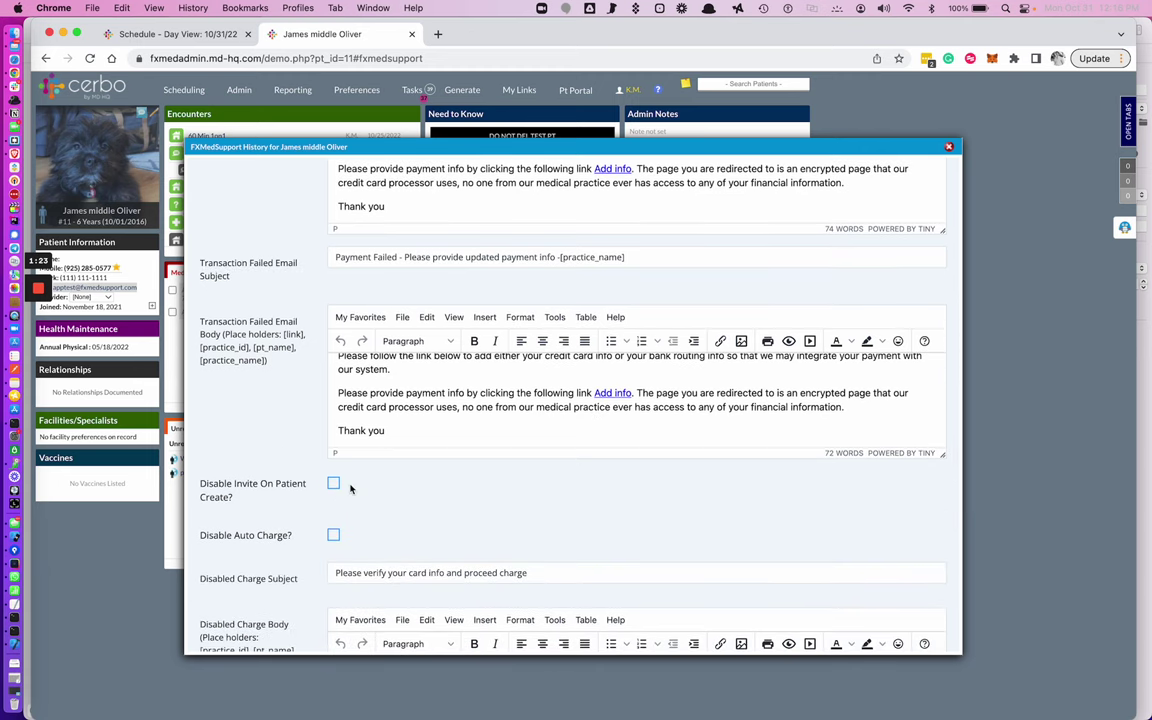
pyautogui.click(350, 488)
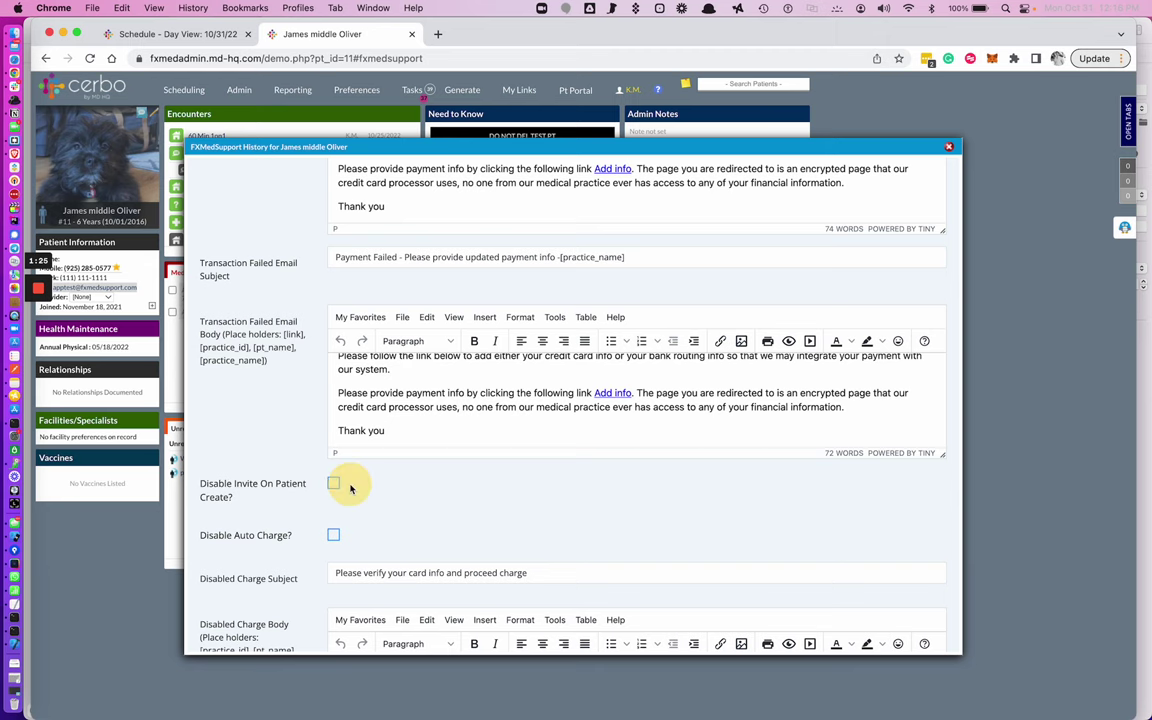
pyautogui.scroll(-2, 350, 488)
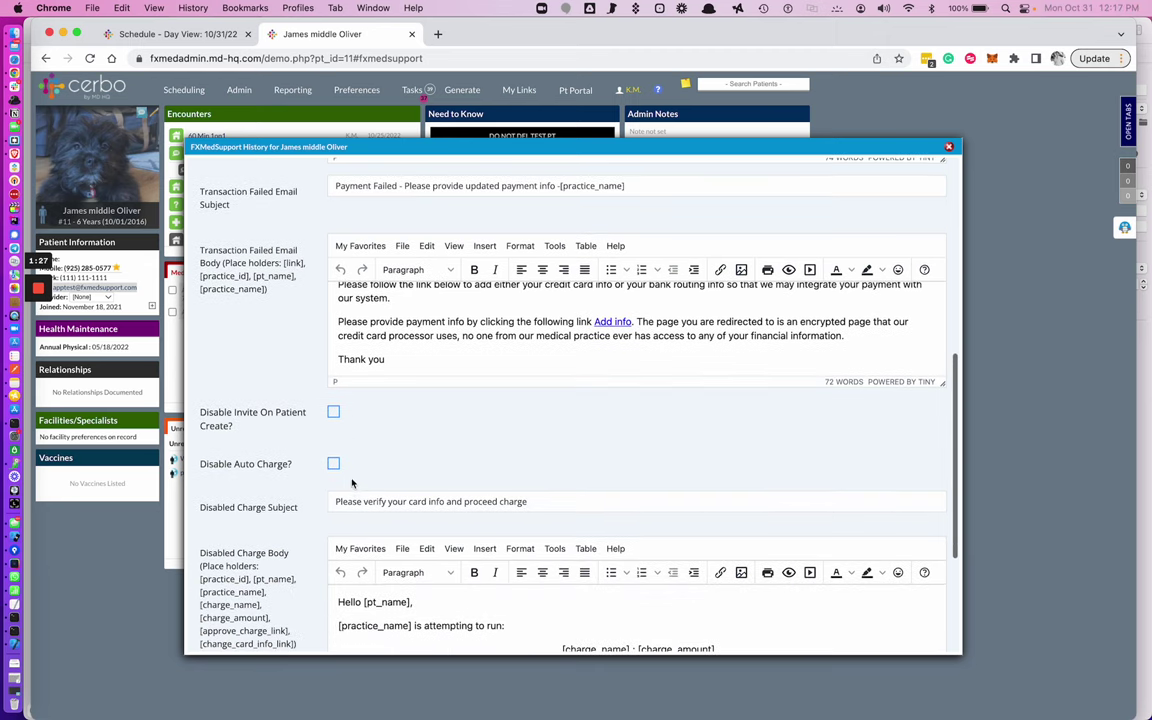
pyautogui.click(352, 470)
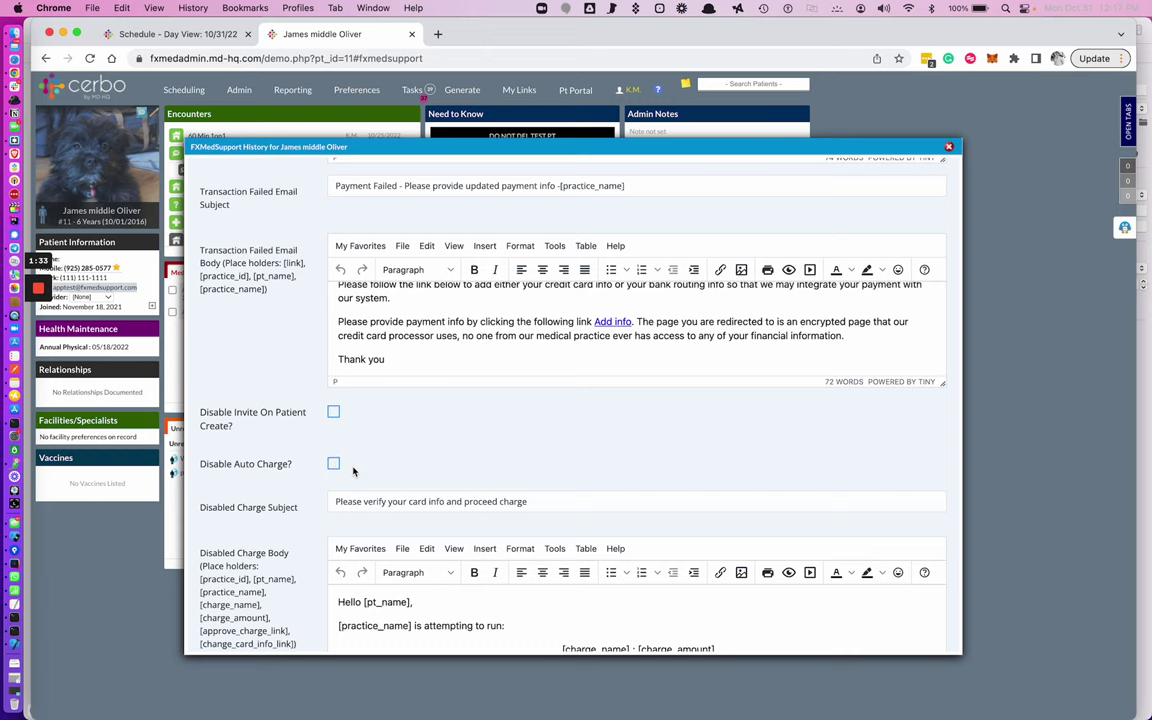
pyautogui.scroll(-5, 352, 470)
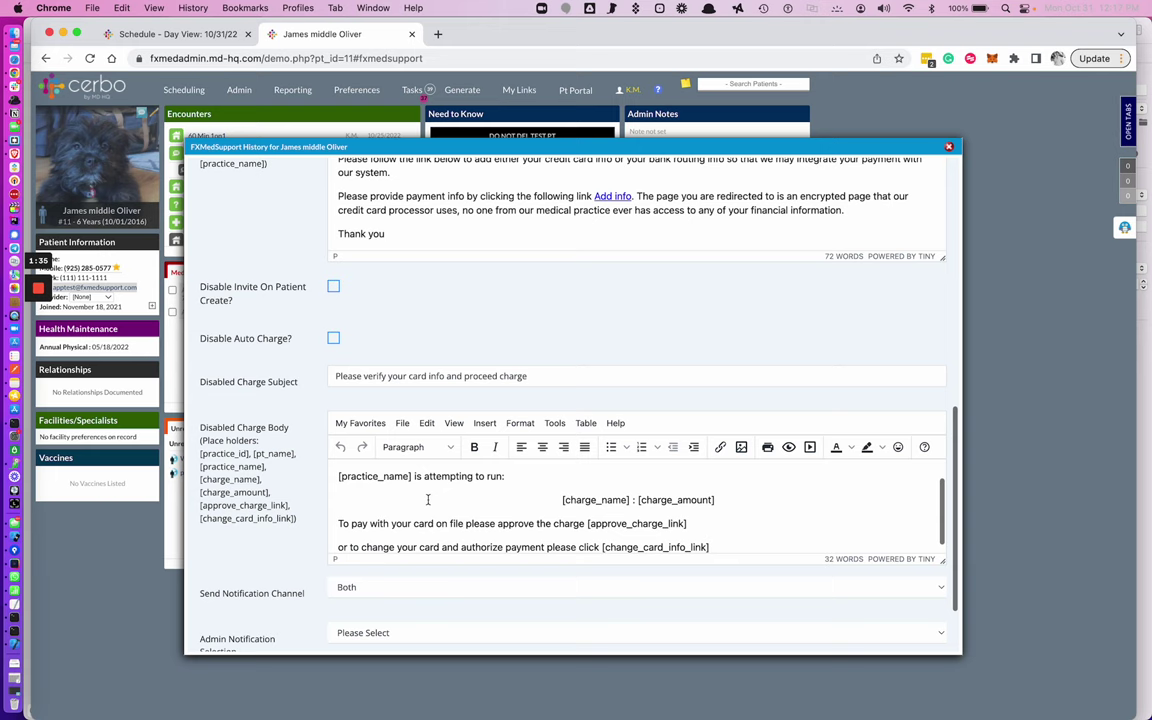
pyautogui.scroll(-1, 428, 500)
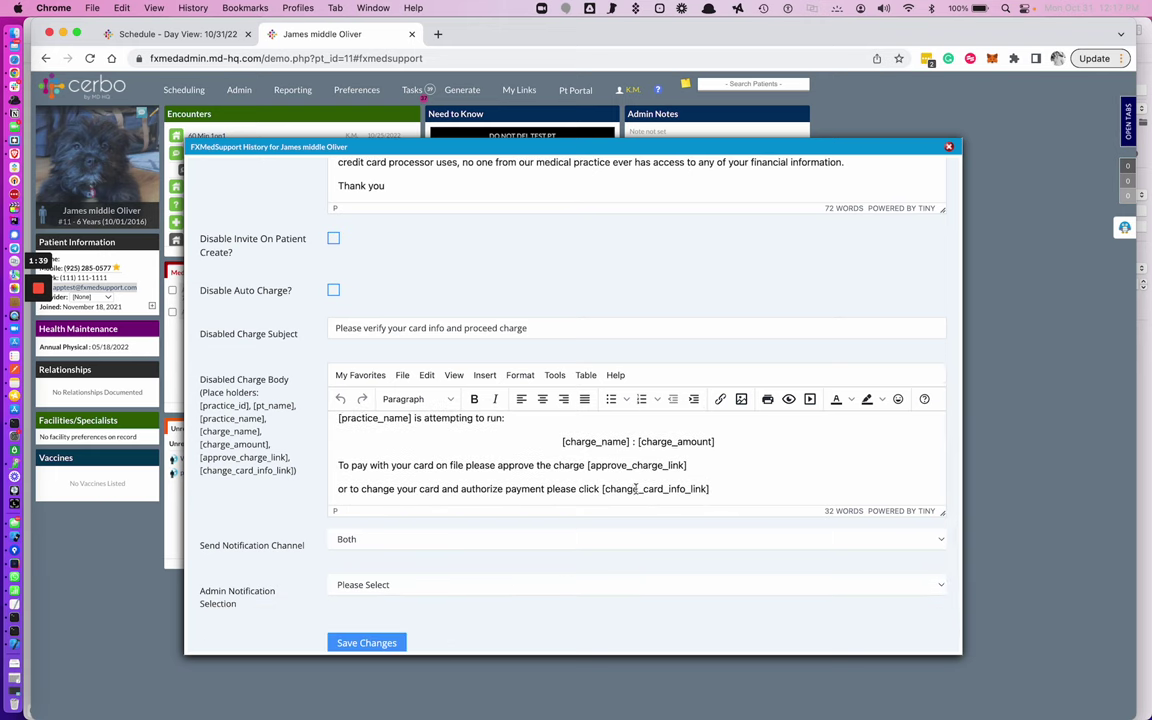
pyautogui.click(345, 541)
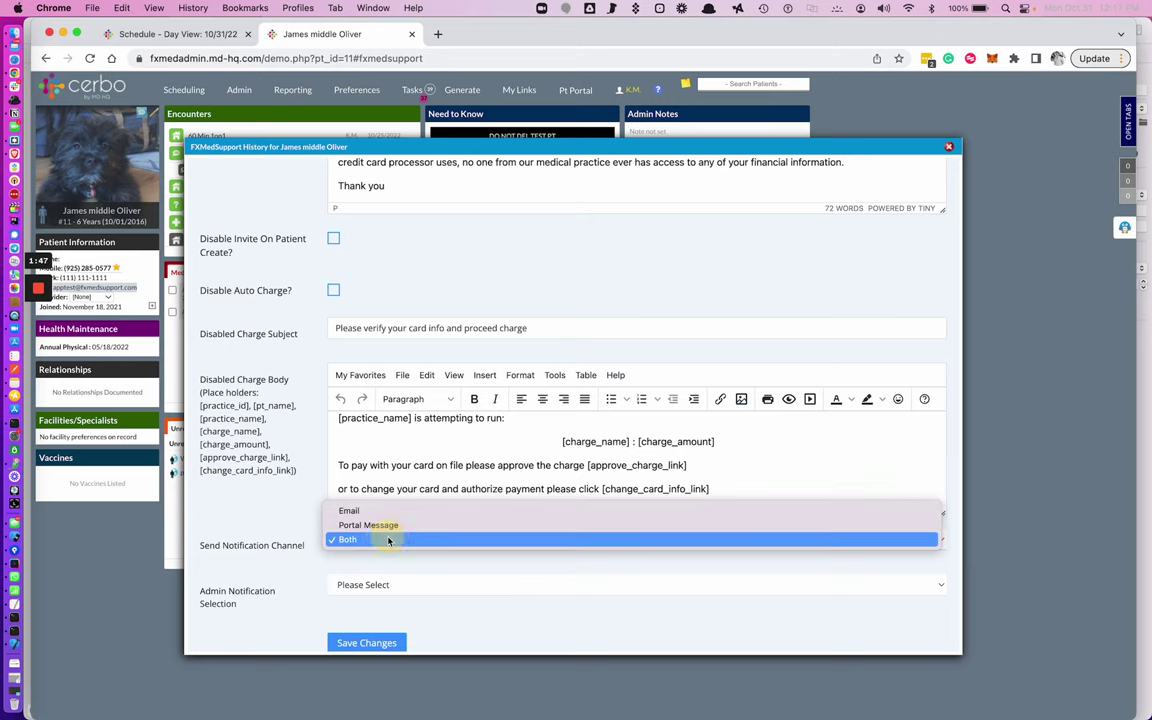
pyautogui.click(388, 539)
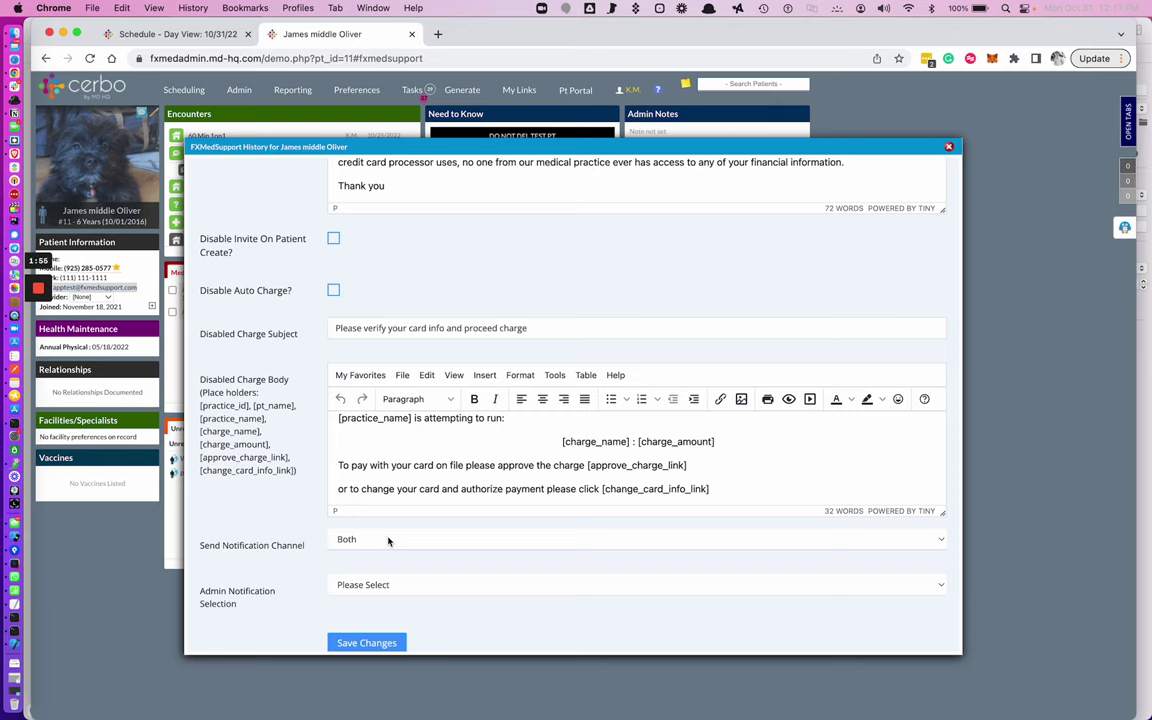
pyautogui.click(330, 587)
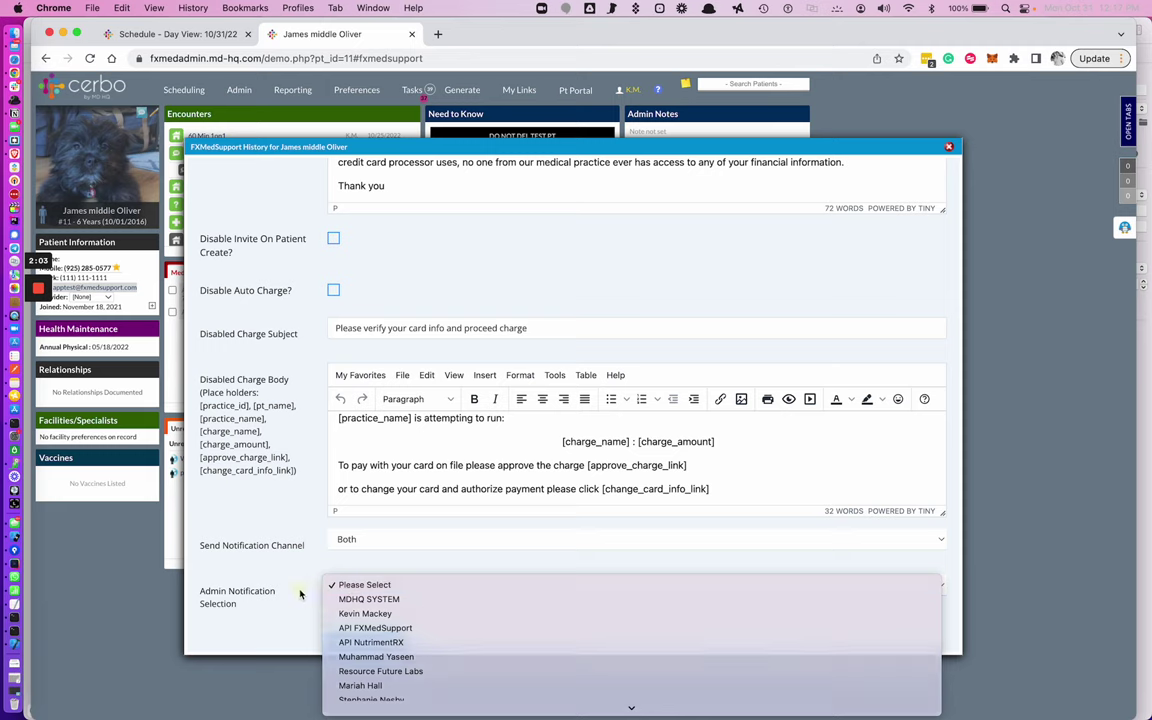
pyautogui.click(301, 595)
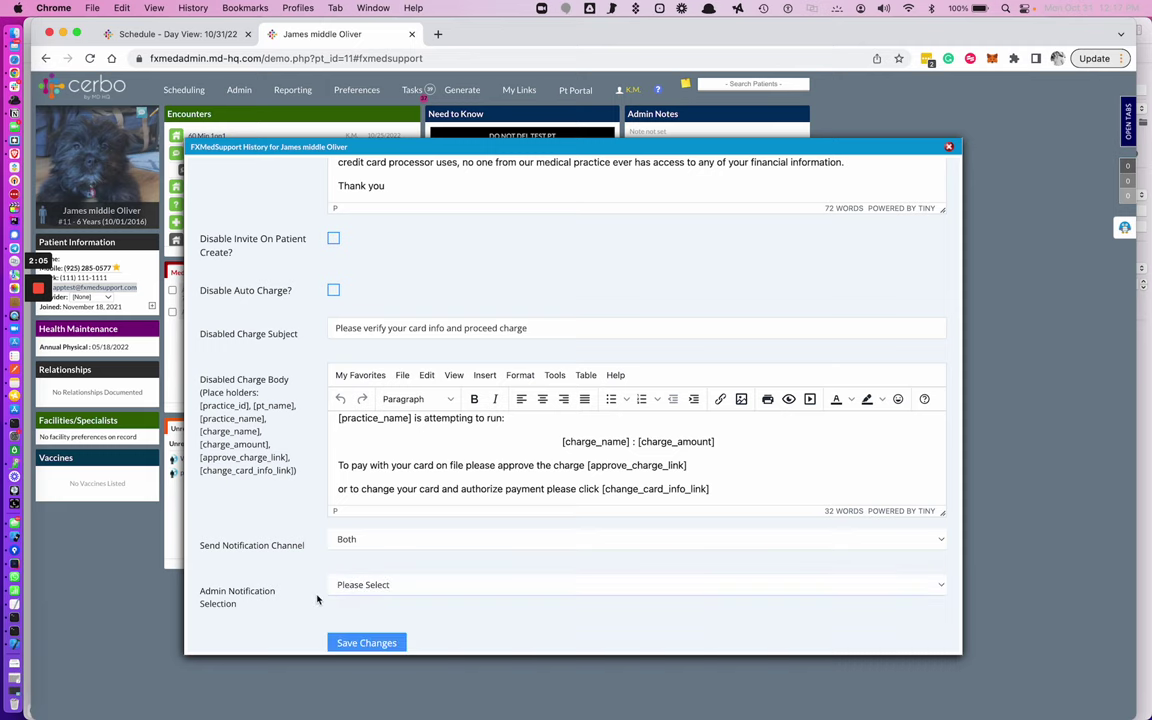
pyautogui.scroll(10, 317, 599)
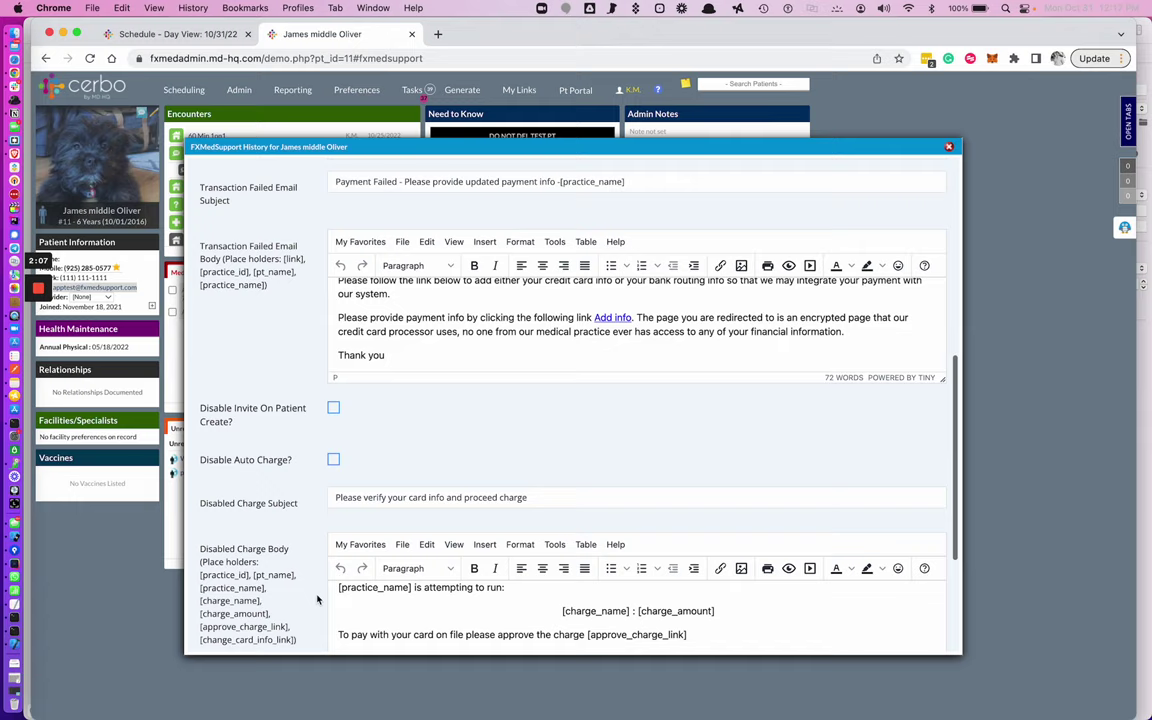
pyautogui.scroll(10, 317, 599)
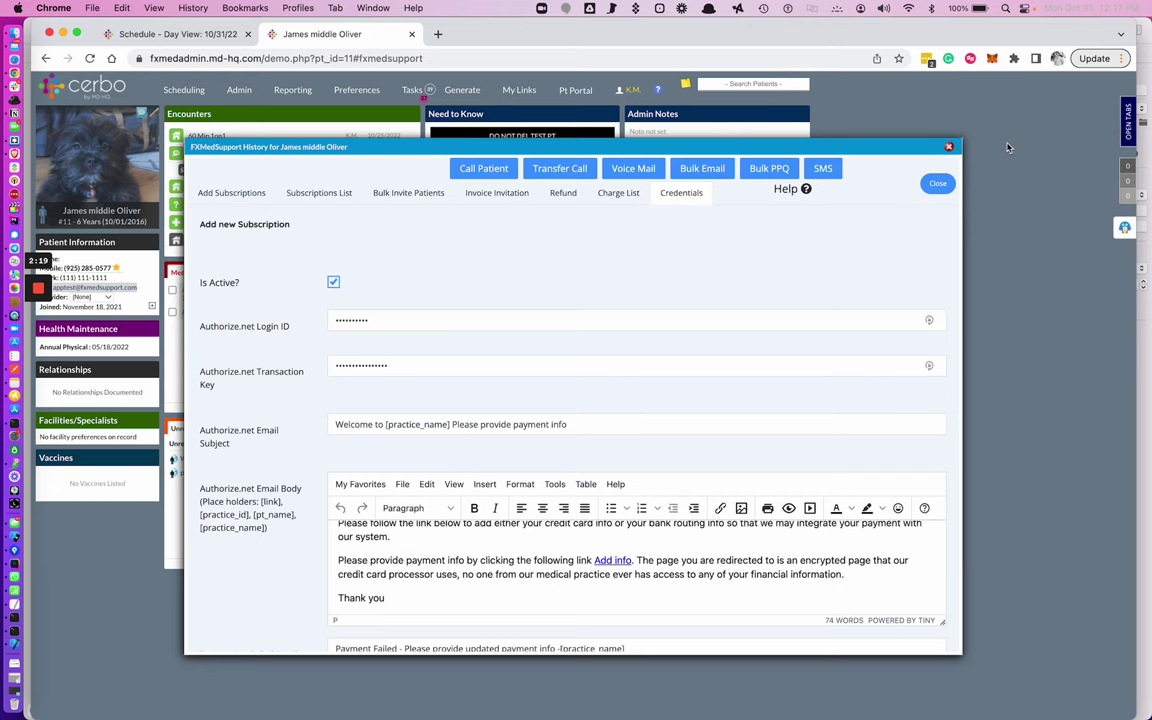
# Close FXMedSupport, start an Add Payment with P-Depot as method, then dismiss it unsaved
pyautogui.click(856, 134)
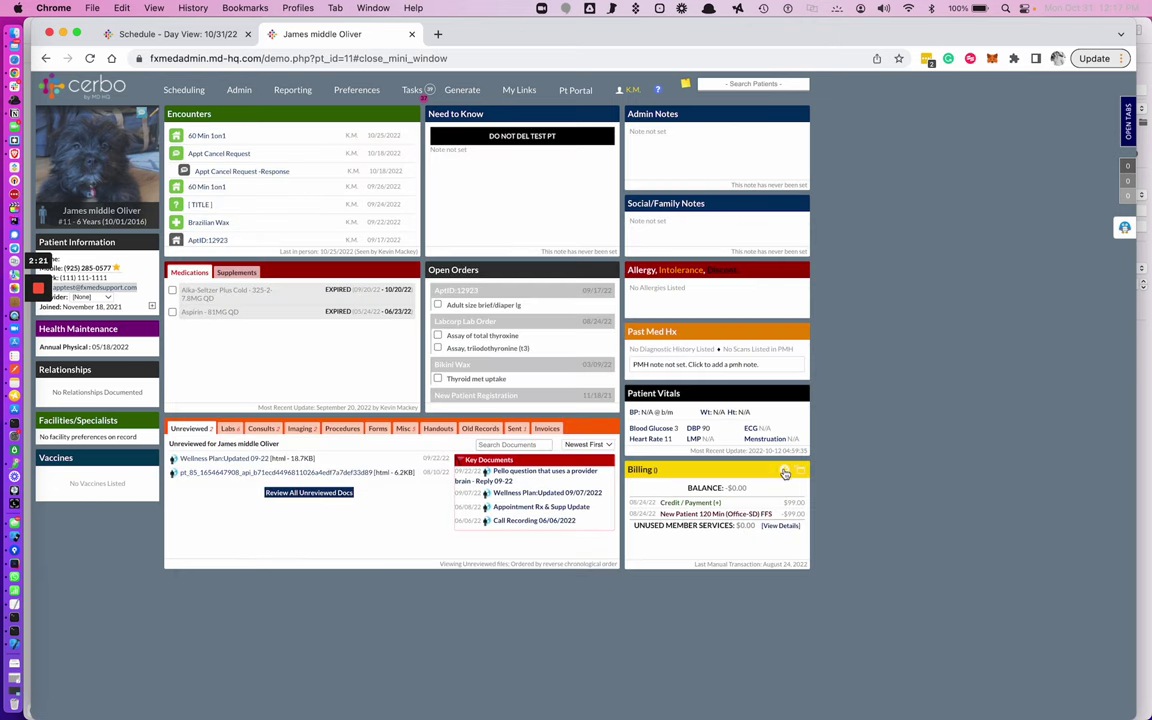
pyautogui.click(785, 473)
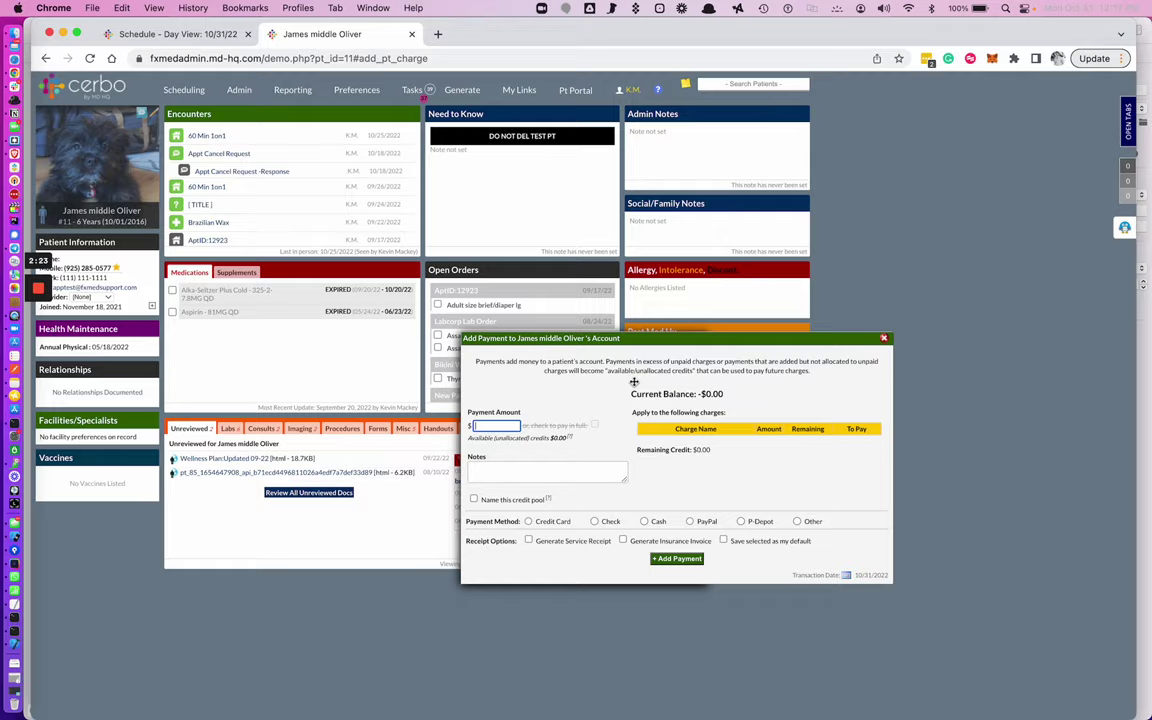
pyautogui.scroll(5, 707, 452)
pyautogui.click(527, 610)
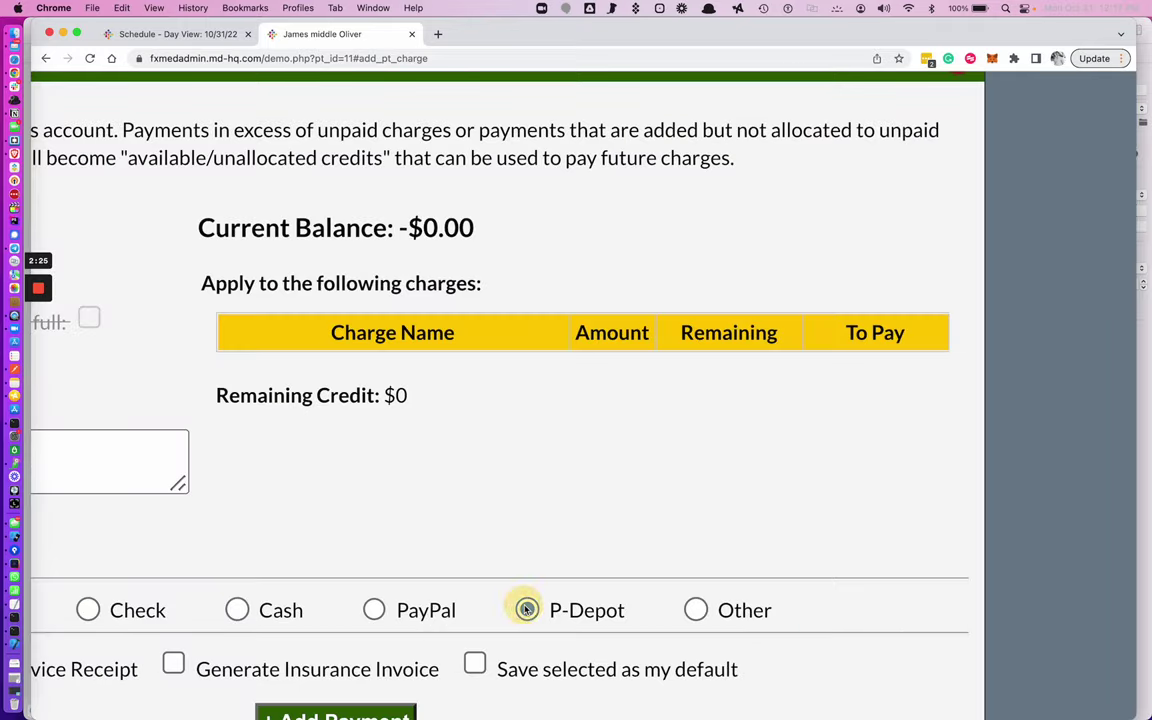
pyautogui.scroll(-3, 400, 612)
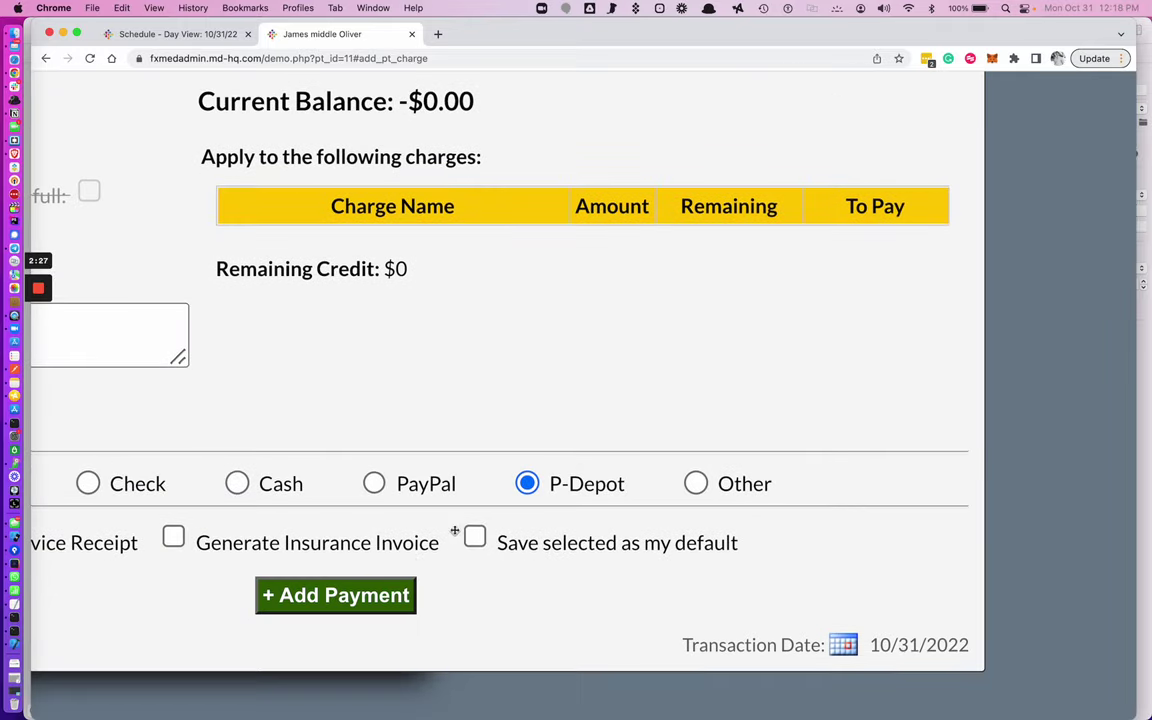
pyautogui.scroll(-5, 357, 594)
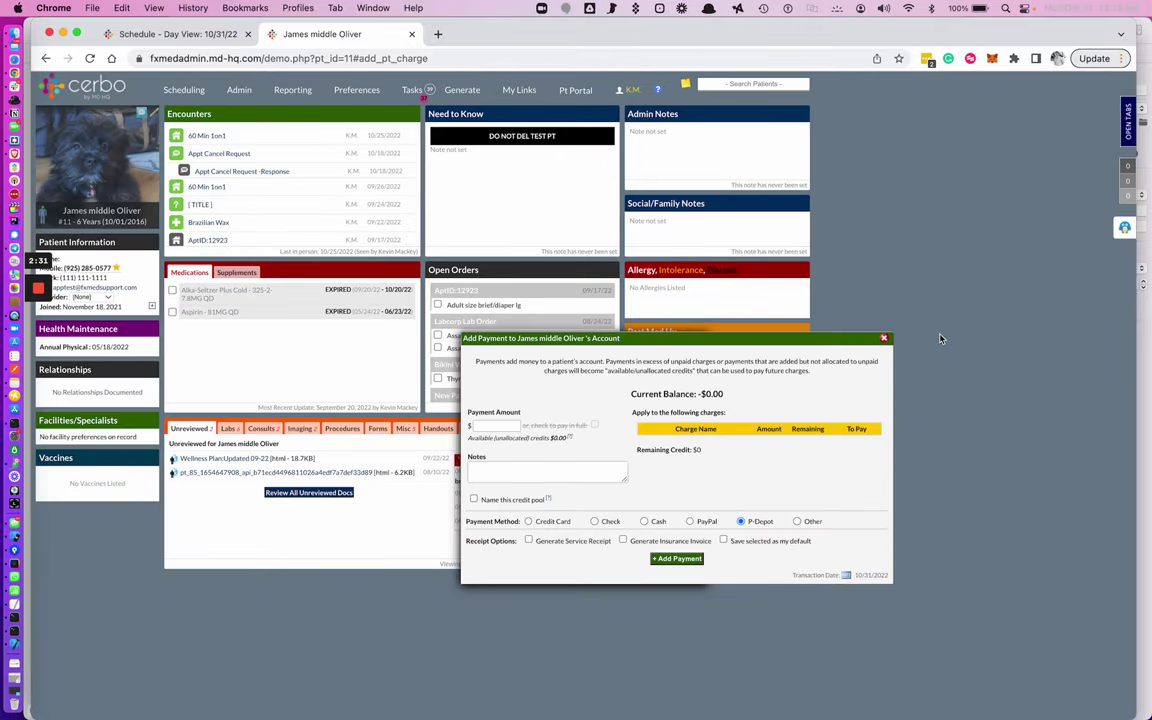
pyautogui.click(884, 341)
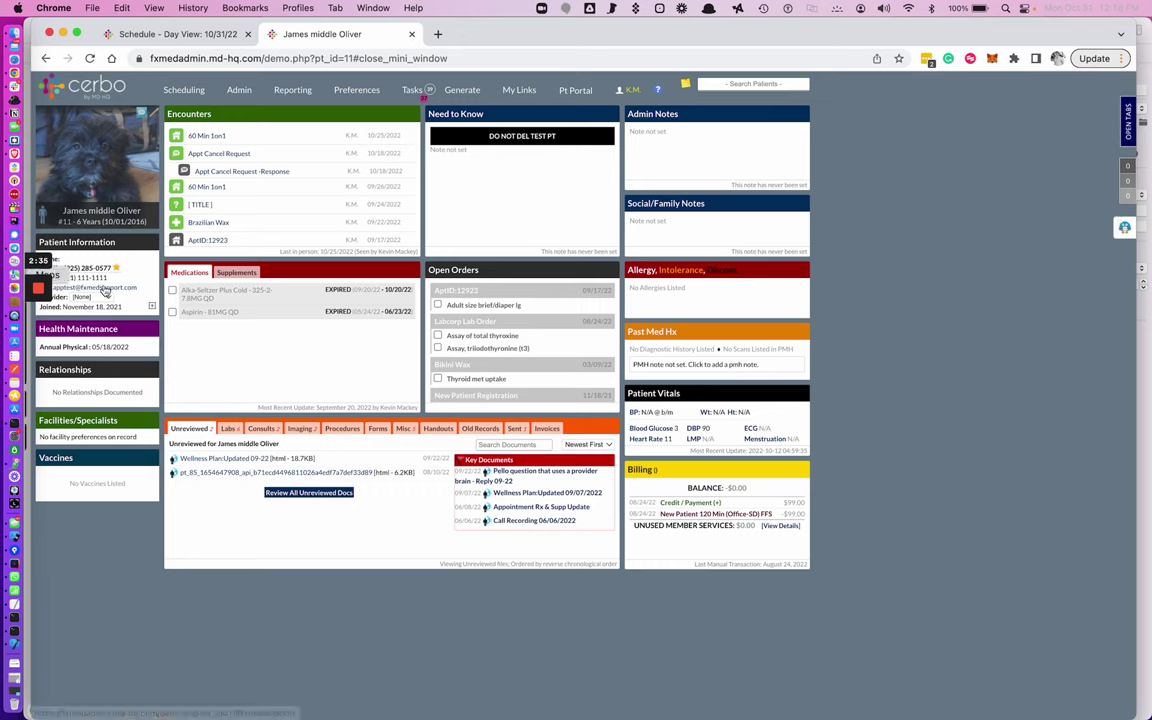
# Copy the patient's e-mail and invite it through the Credit Card app's Bulk Invite Patients form
pyautogui.moveTo(137, 288); pyautogui.dragTo(50, 287)
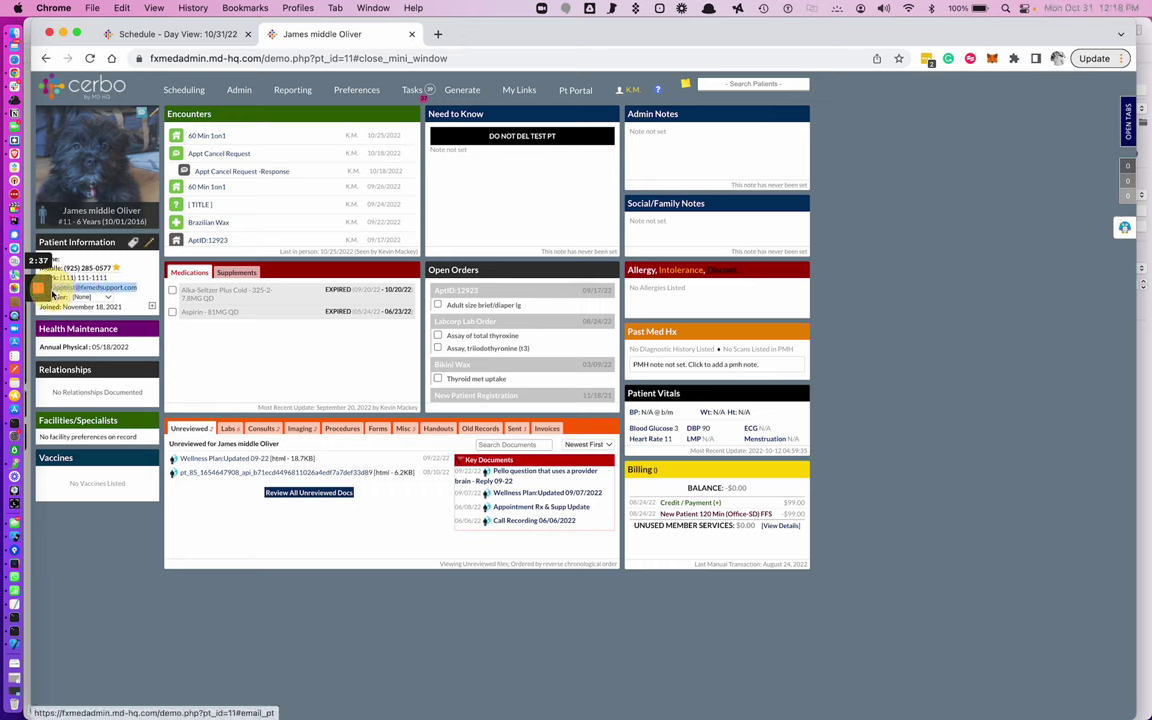
pyautogui.press('super+c')
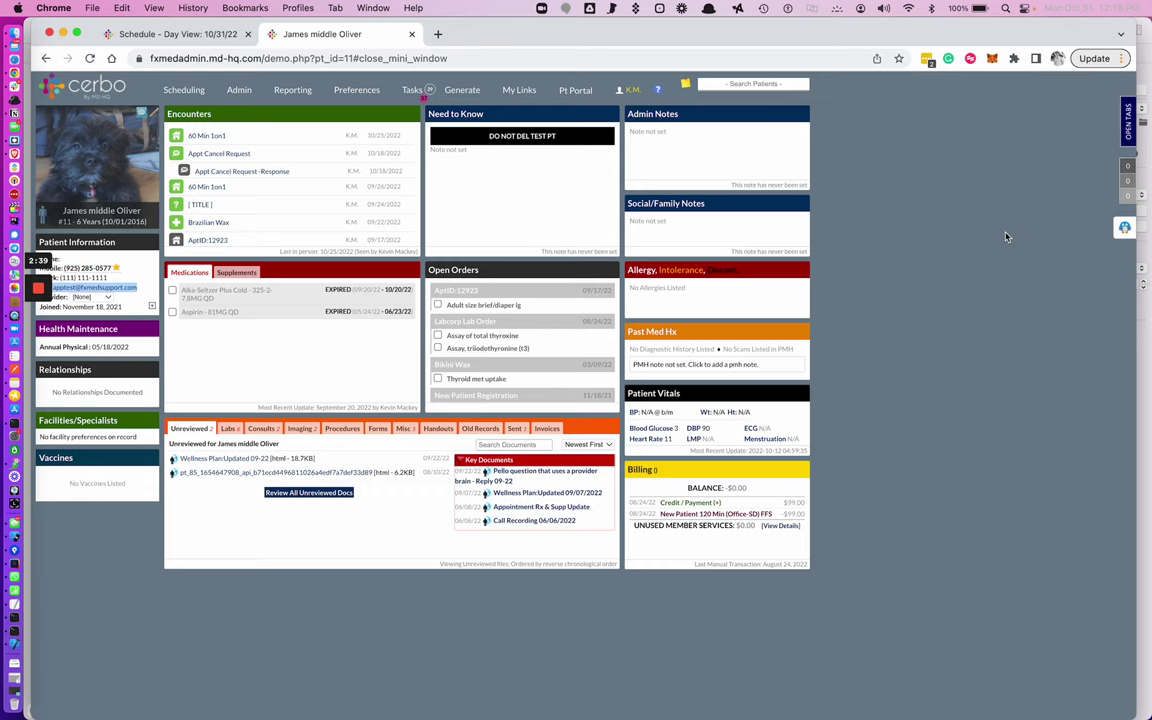
pyautogui.click(1010, 207)
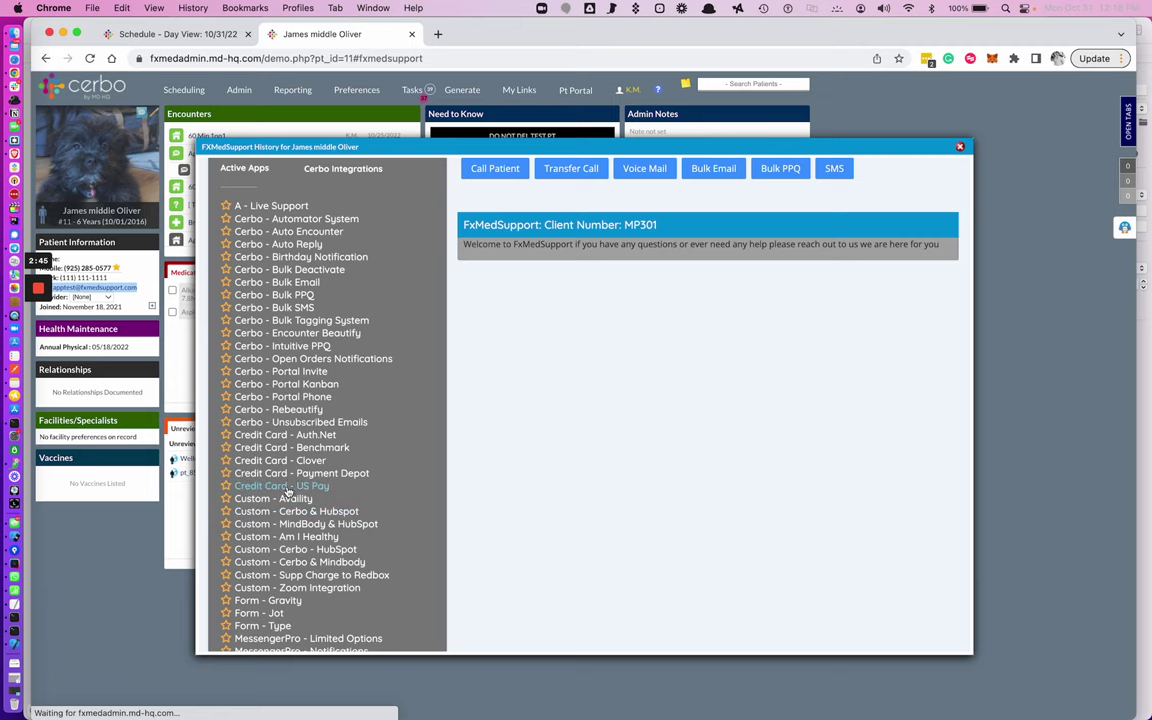
pyautogui.click(302, 440)
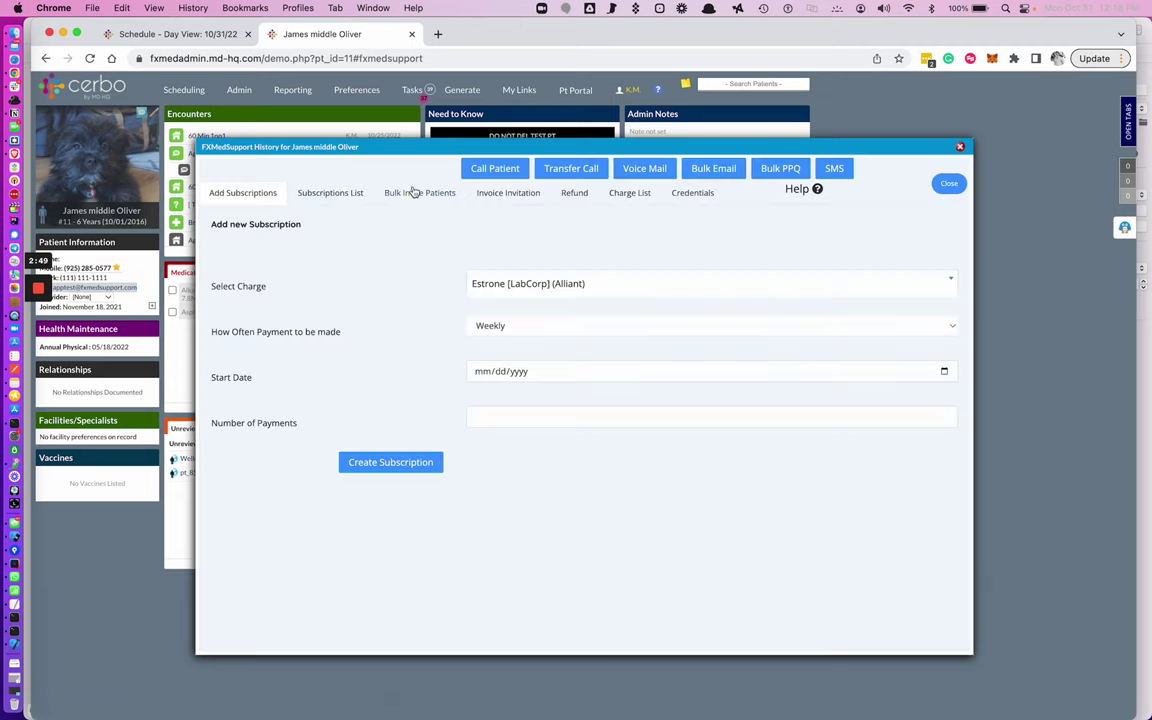
pyautogui.click(395, 193)
pyautogui.click(407, 331)
pyautogui.press('super+v')
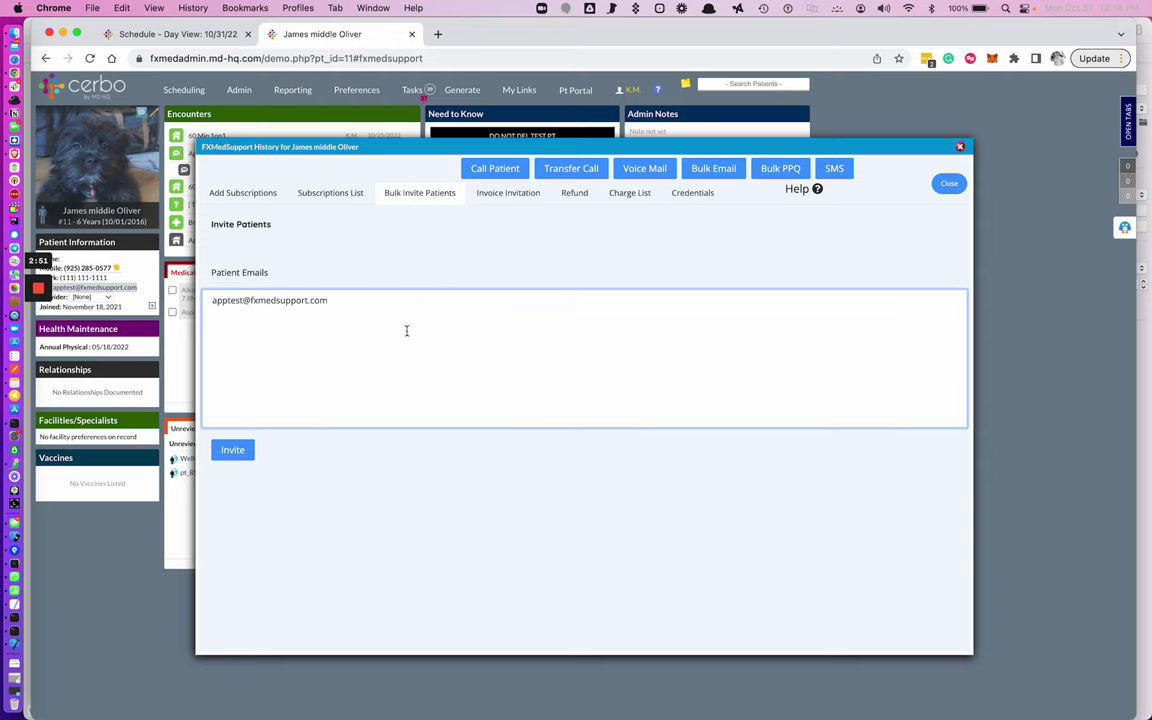
pyautogui.click(247, 452)
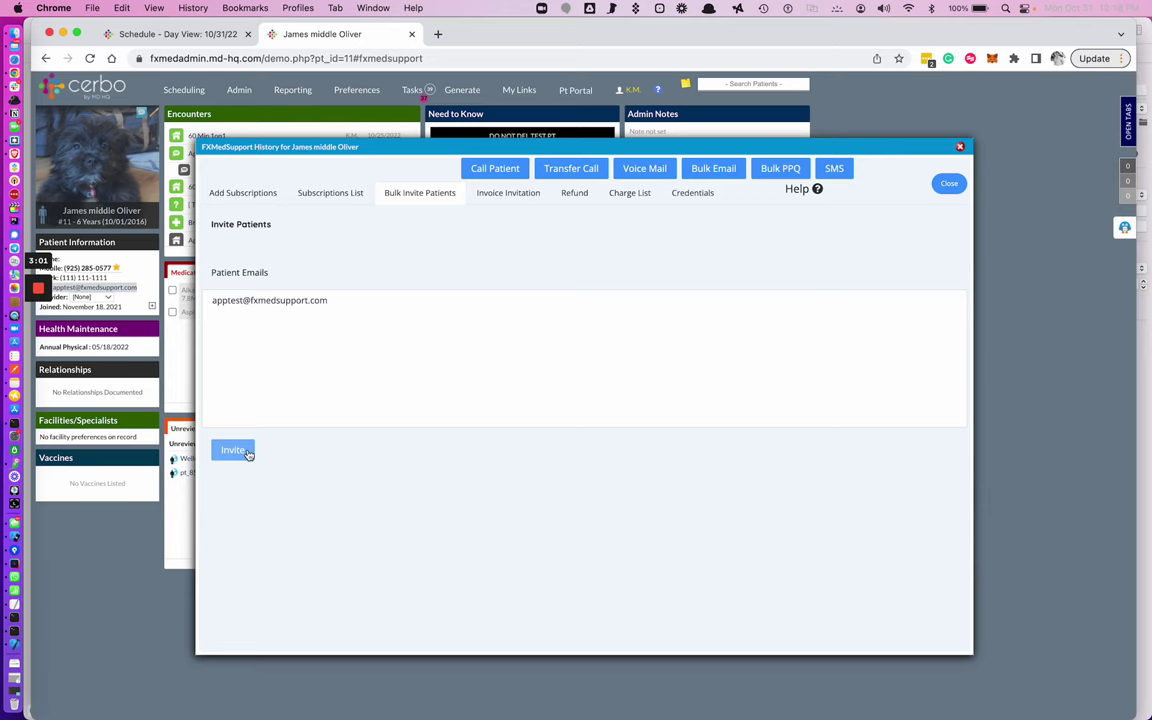
# Log into the portal as the patient and read the payment-info welcome message in Secure Messages
pyautogui.moveTo(575, 90)
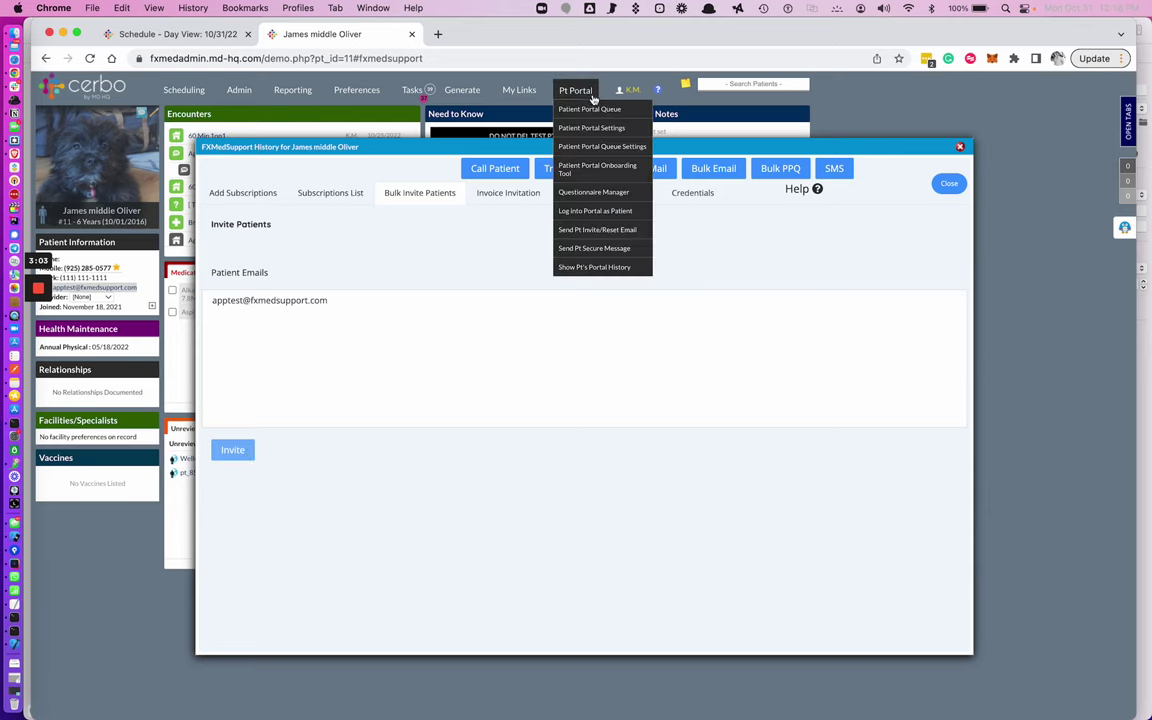
pyautogui.click(598, 212)
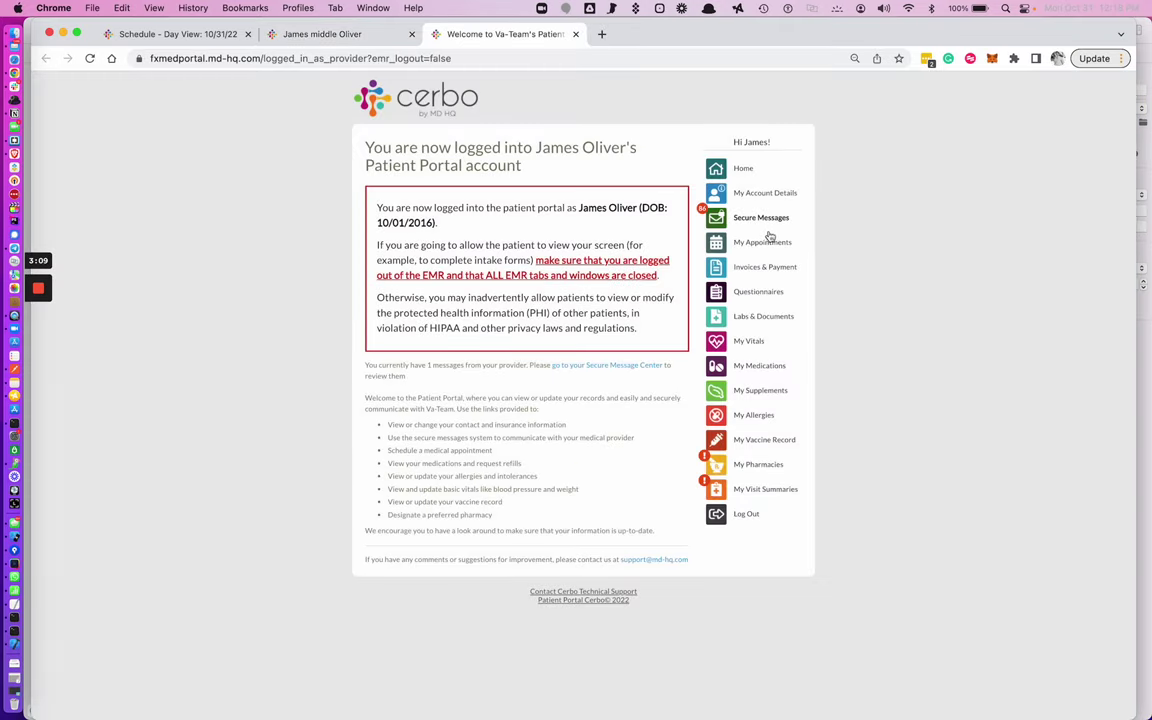
pyautogui.click(764, 220)
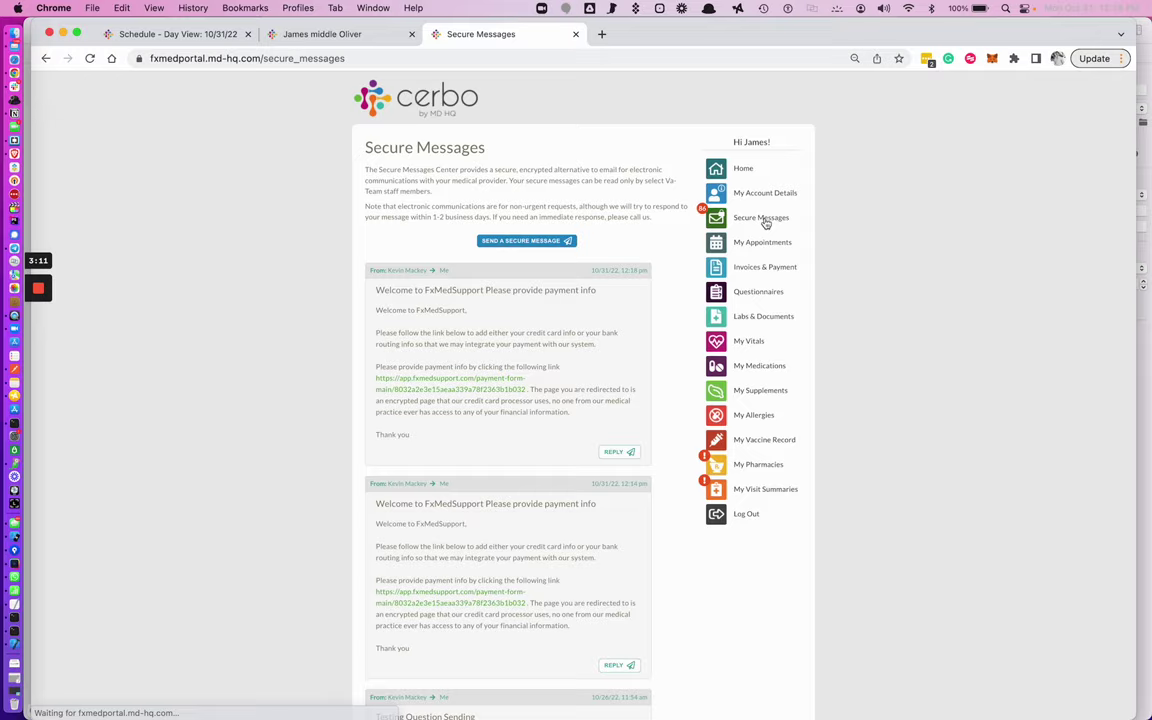
pyautogui.scroll(5, 502, 352)
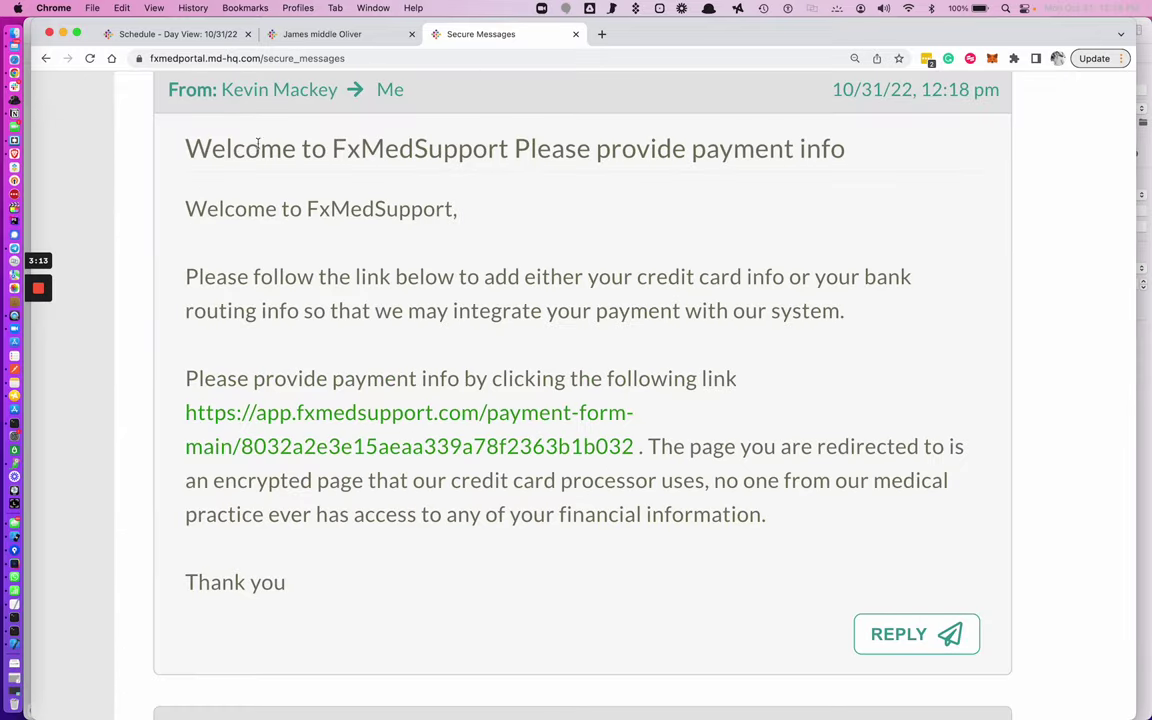
pyautogui.moveTo(177, 128); pyautogui.dragTo(675, 573)
pyautogui.scroll(-5, 675, 573)
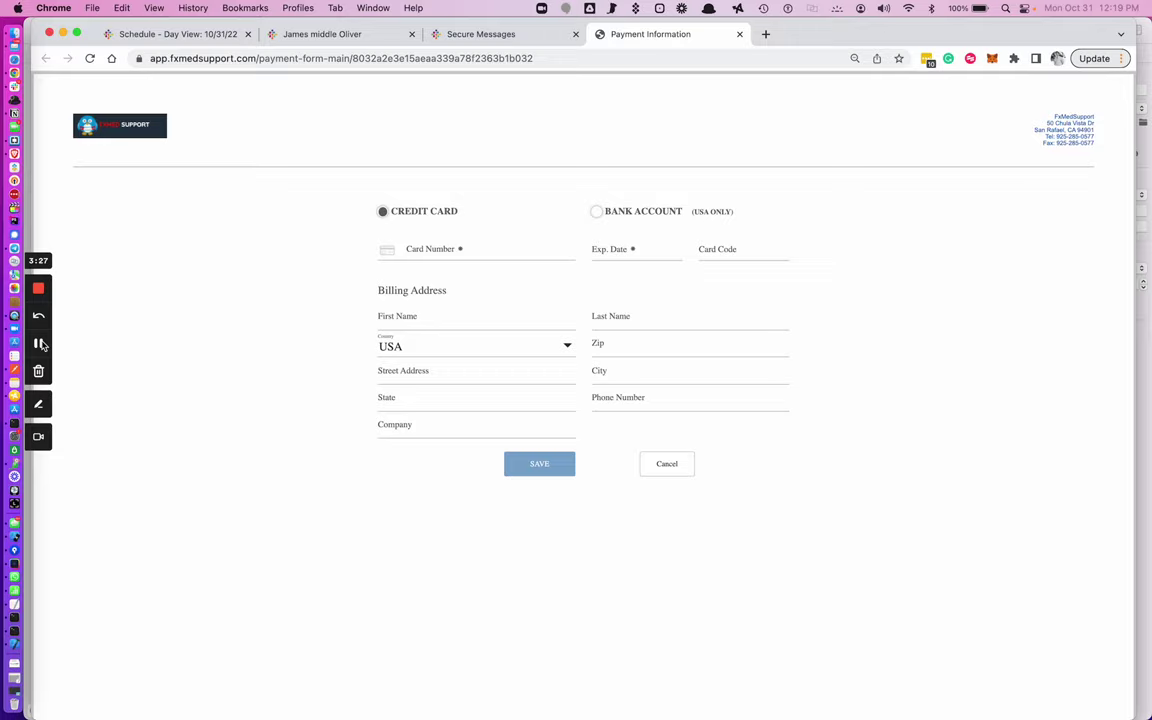
pyautogui.click(38, 343)
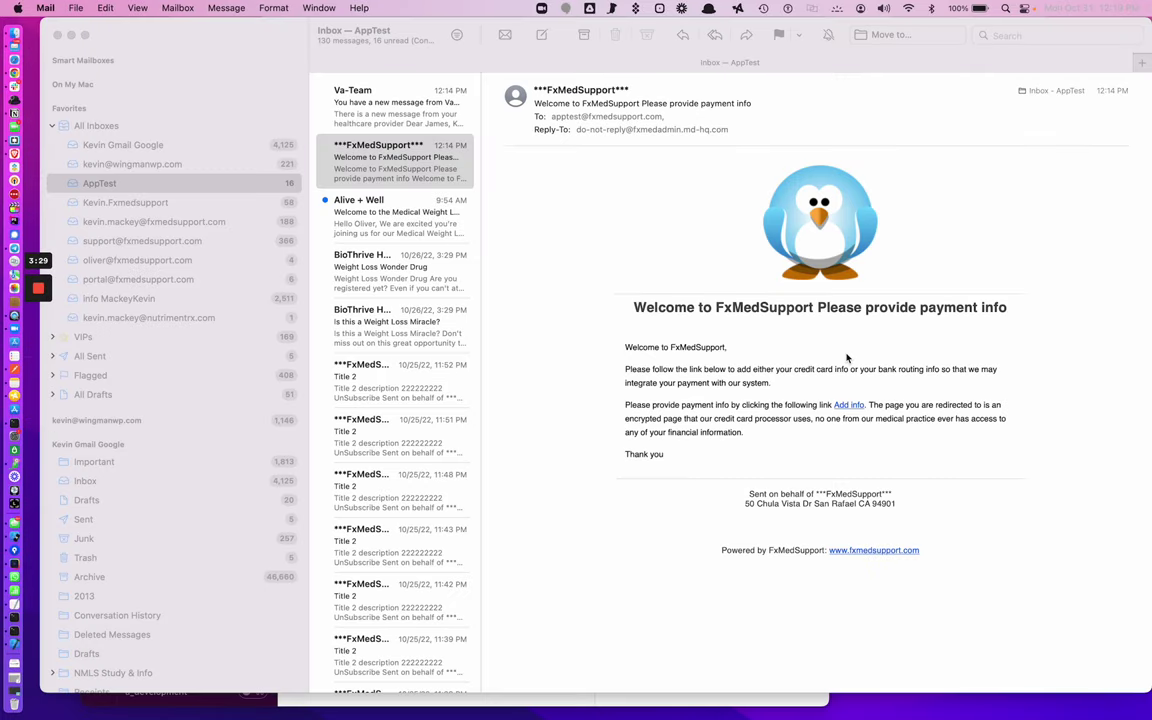
# Follow the welcome e-mail's Add info link to the FxMedSupport credit-card payment form
pyautogui.click(848, 406)
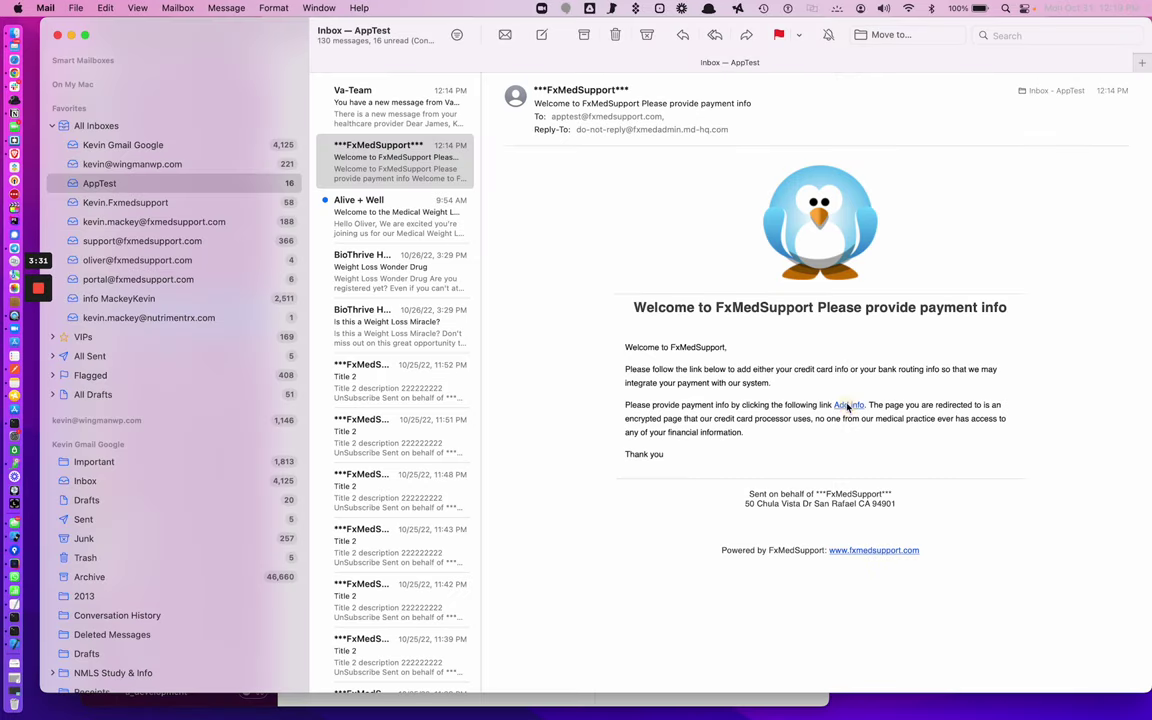
pyautogui.click(848, 406)
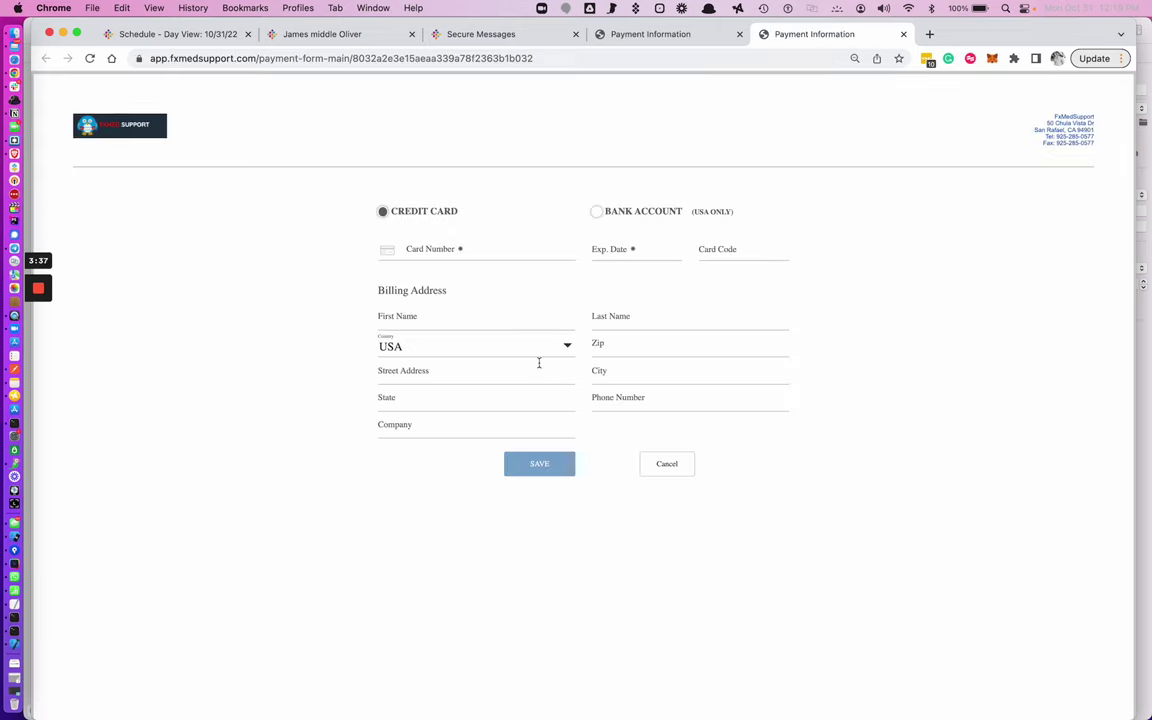
# Back on the chart, start a P-Depot payment with a pasted date-and-initials note, then close it unsaved
pyautogui.click(352, 39)
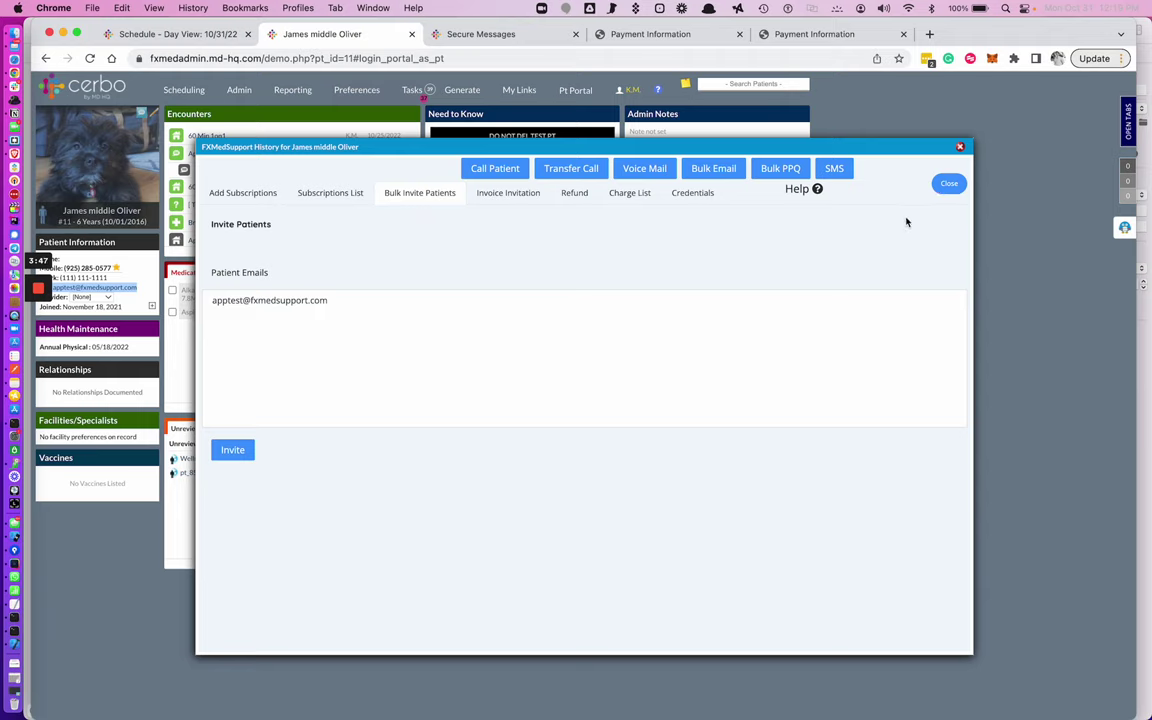
pyautogui.click(959, 147)
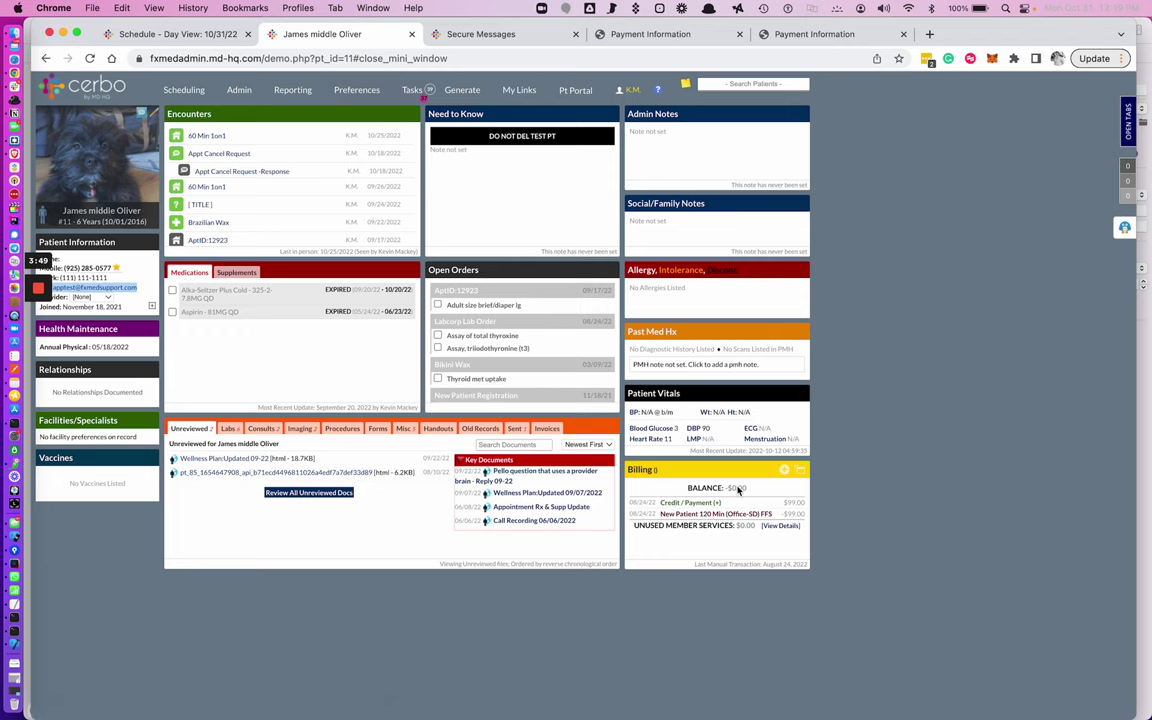
pyautogui.click(786, 471)
pyautogui.click(625, 380)
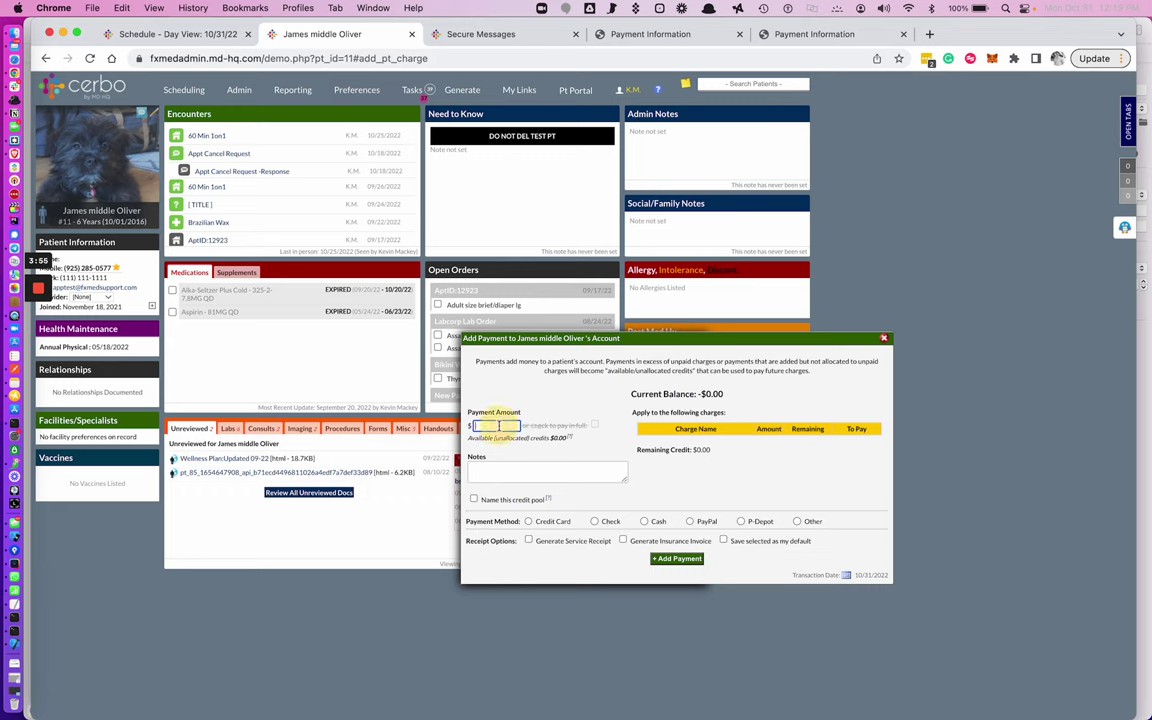
pyautogui.click(741, 521)
pyautogui.click(592, 471)
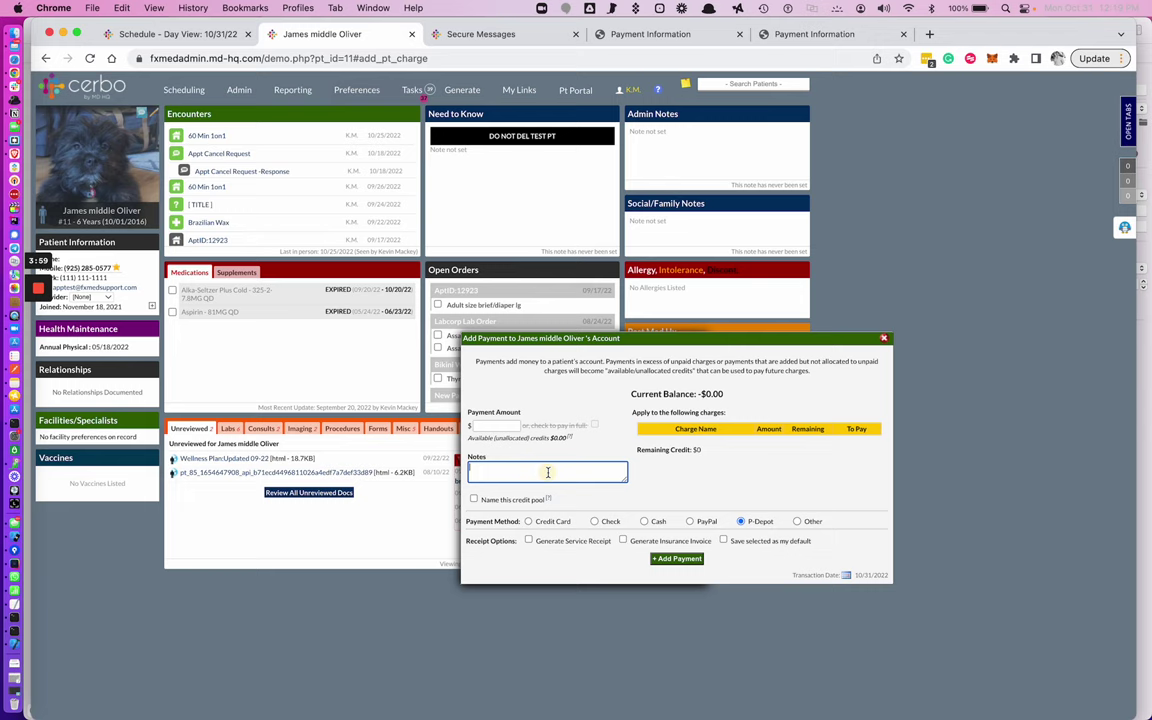
pyautogui.write('10/31/22 (KM)')
pyautogui.click(883, 340)
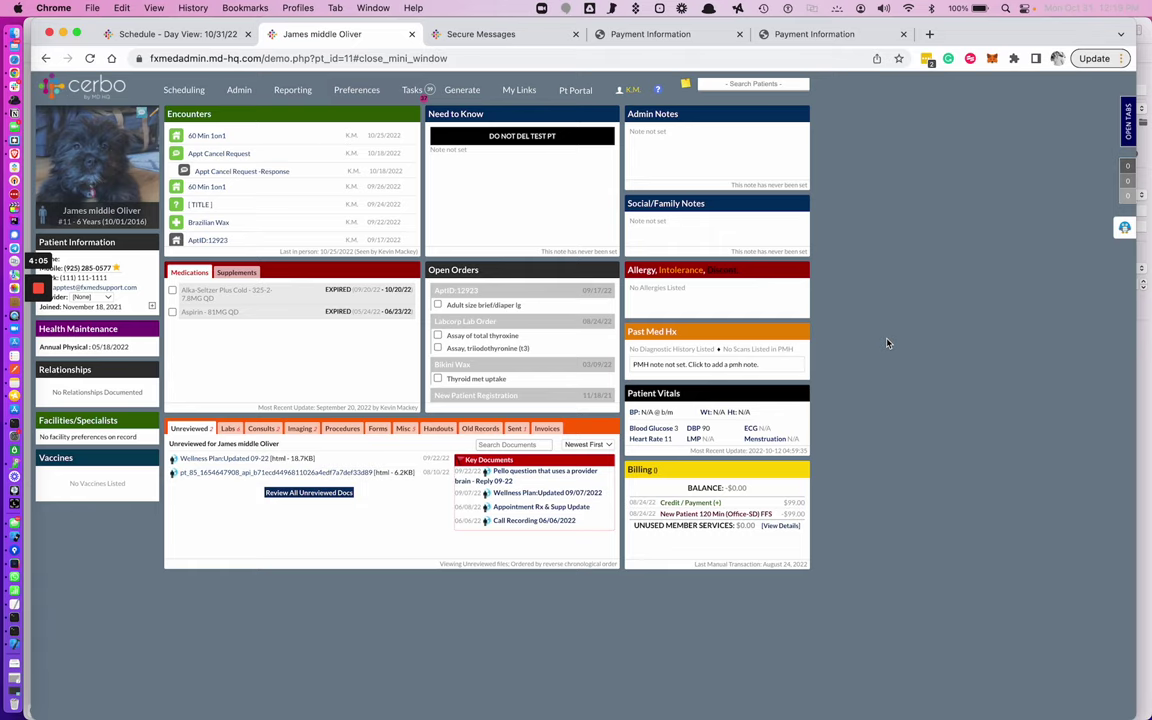
# Return to the patient chart and open FXMedSupport's Credit Card - Payment Depot integration
pyautogui.click(655, 34)
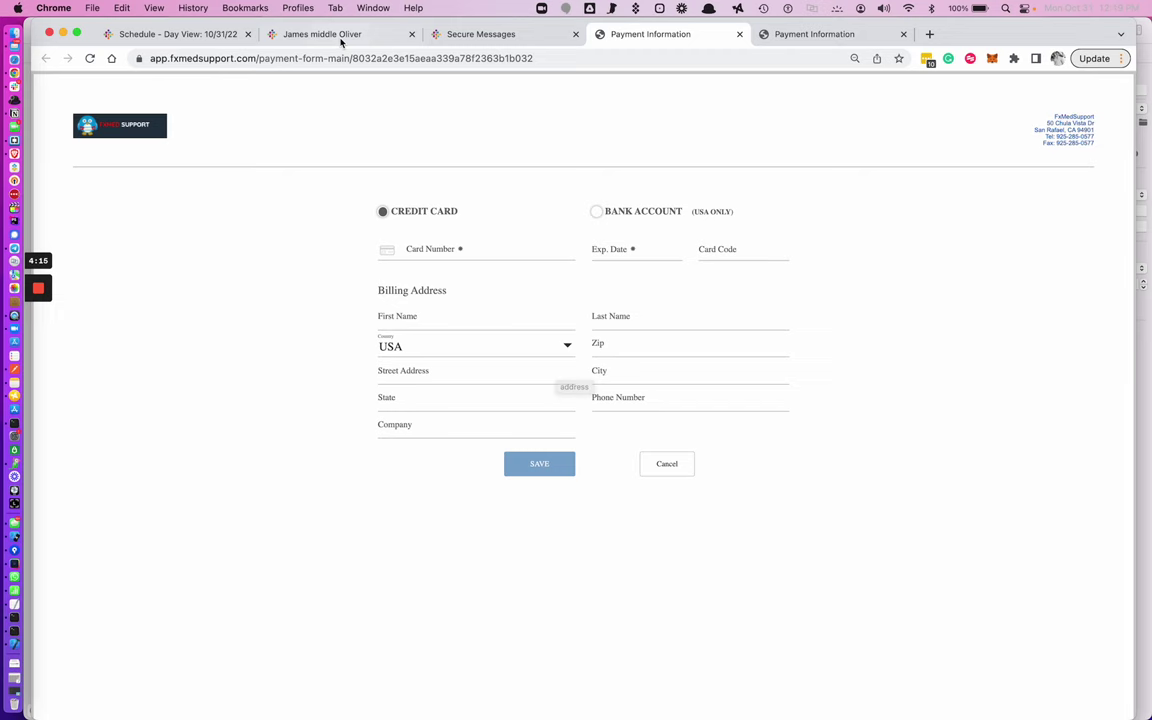
pyautogui.click(455, 36)
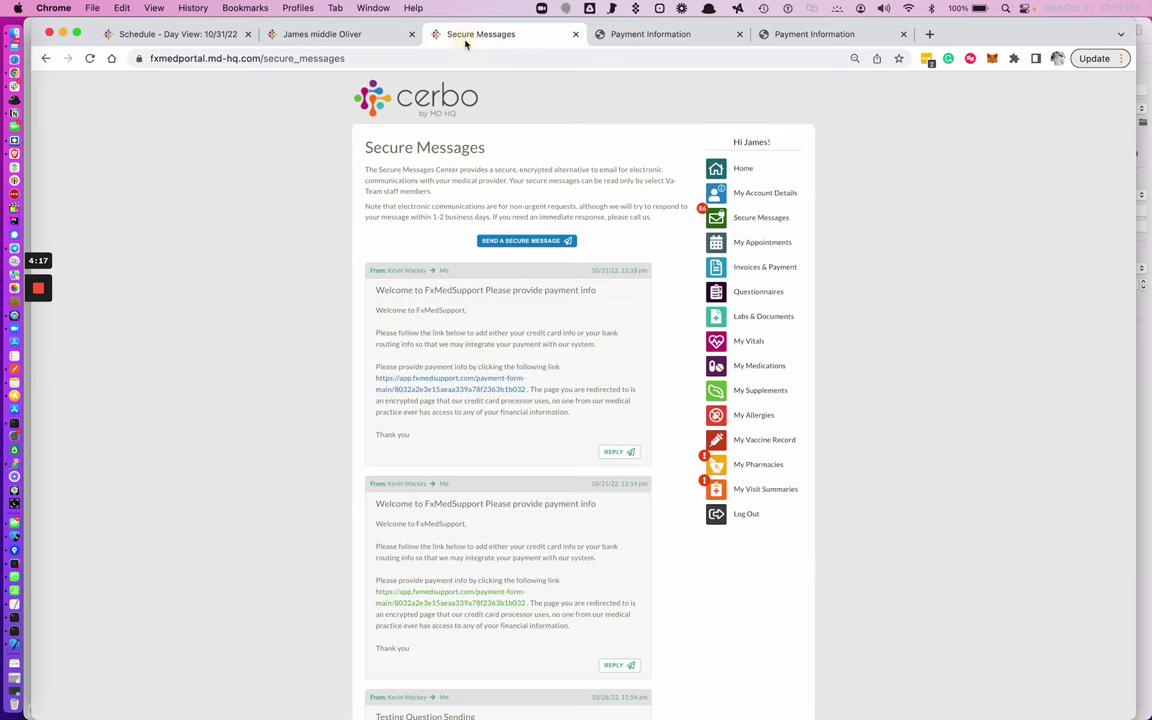
pyautogui.click(347, 35)
pyautogui.click(170, 34)
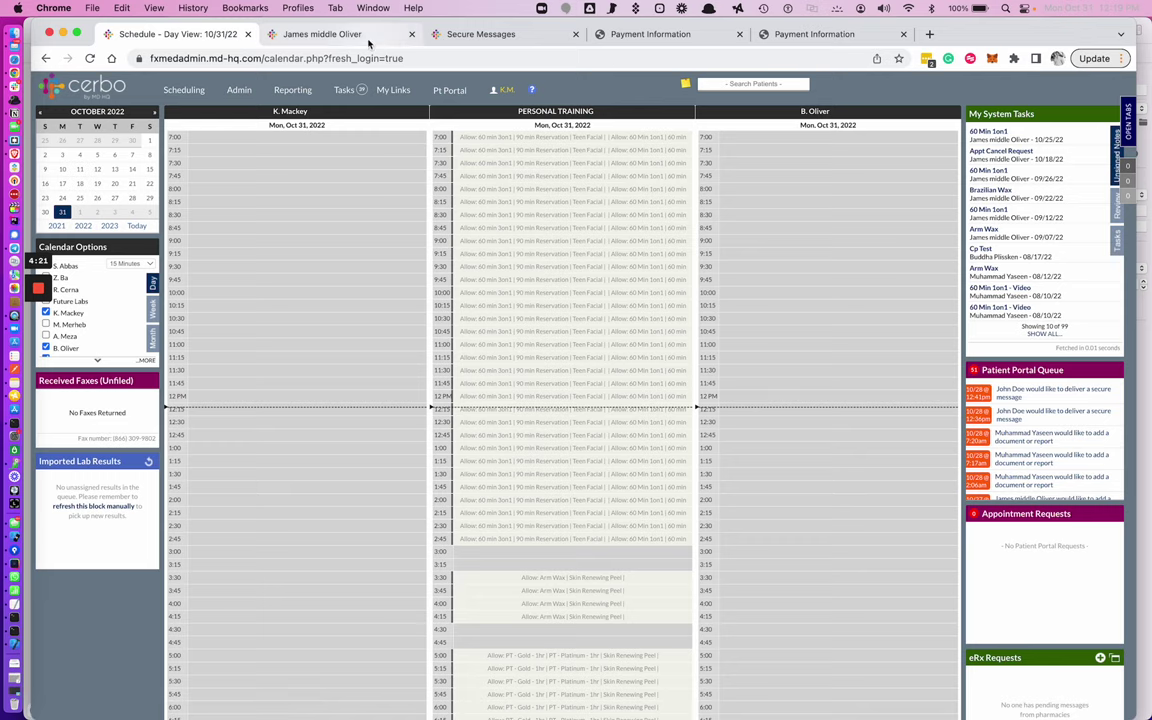
pyautogui.click(330, 34)
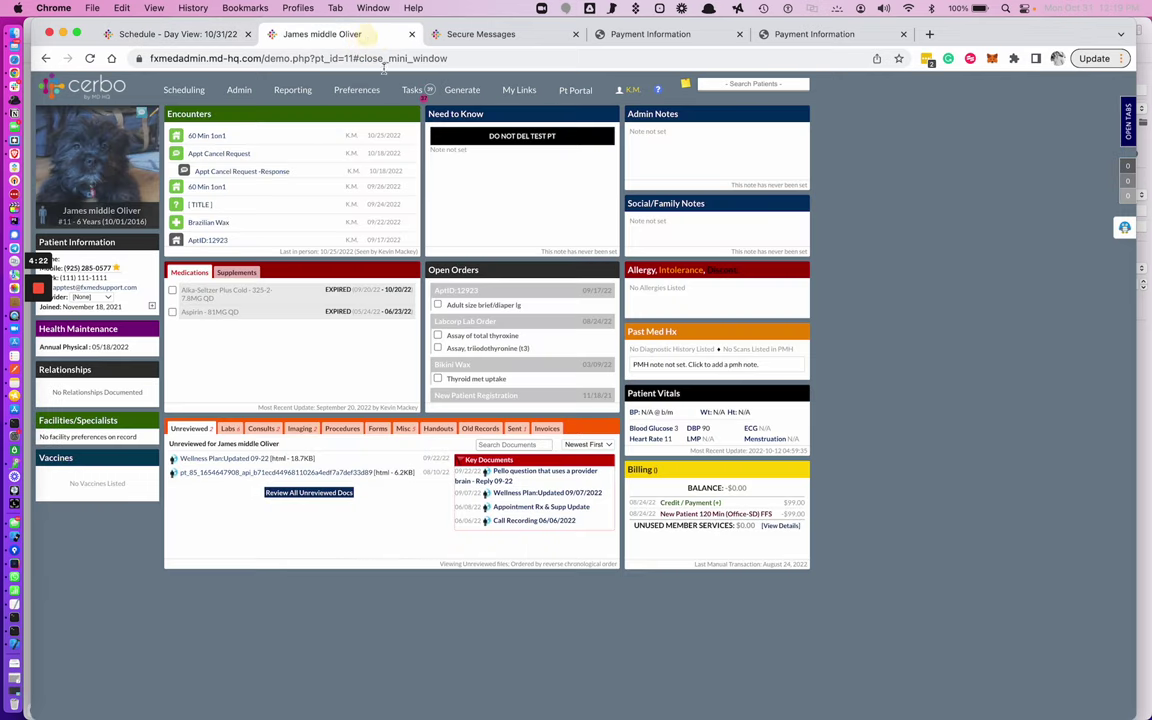
pyautogui.click(1124, 228)
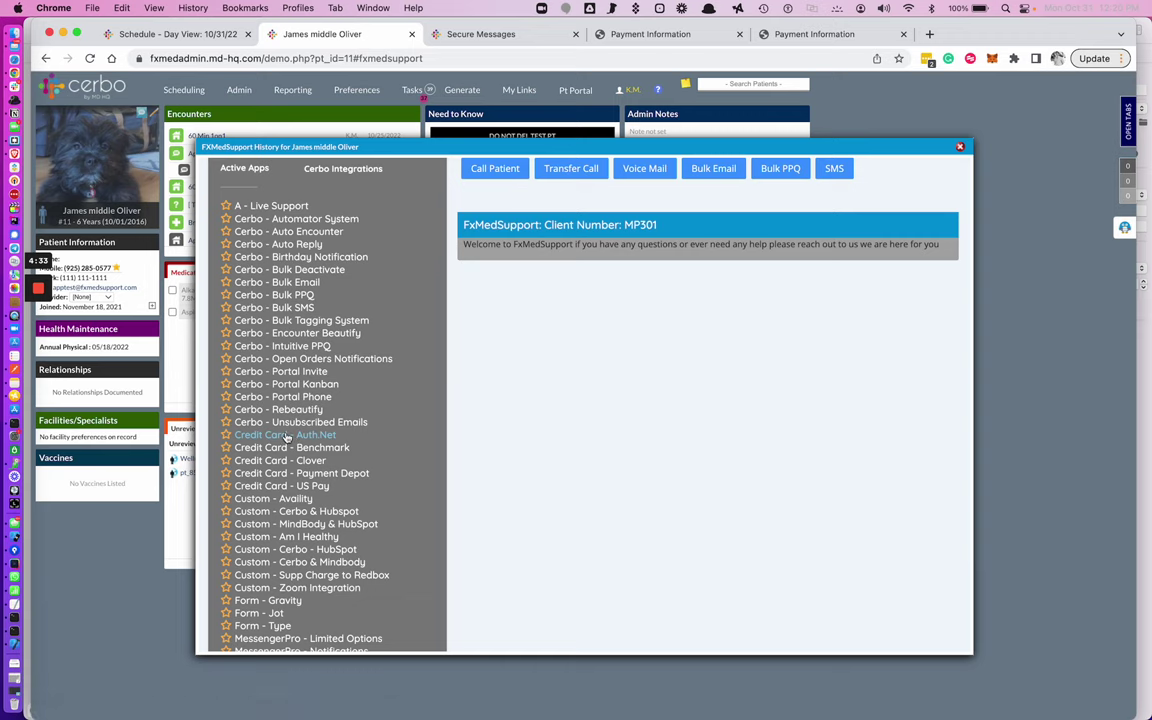
pyautogui.click(268, 476)
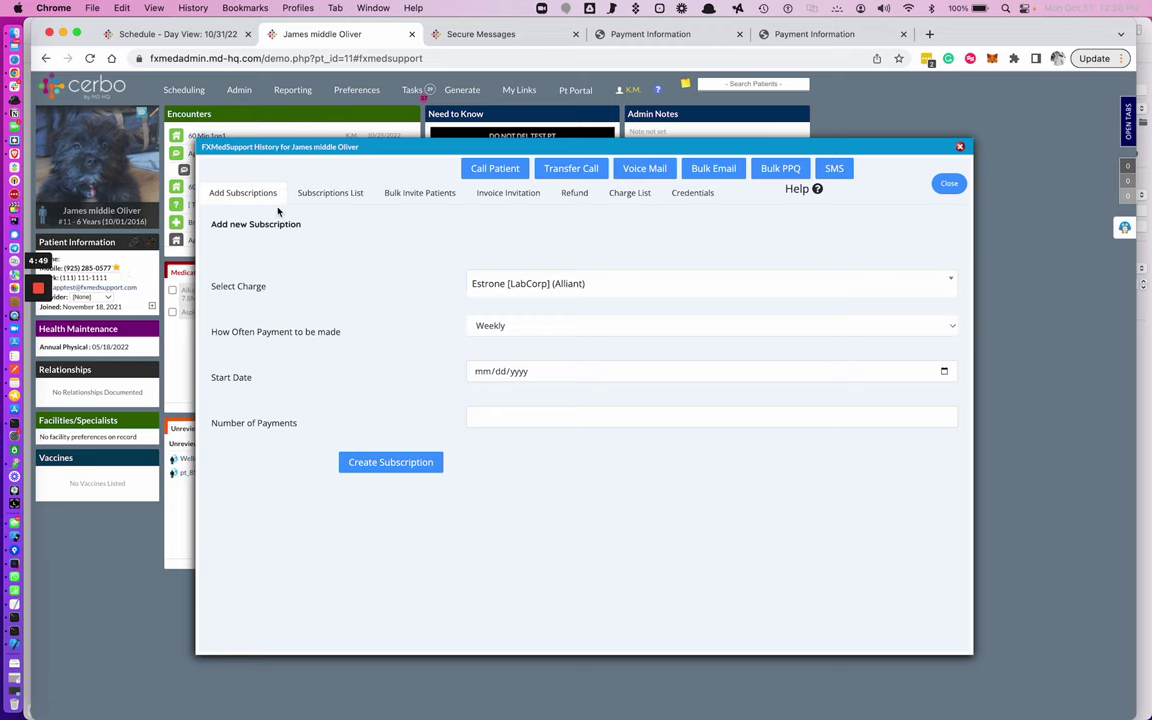
# Pick charge New Patient 60 Min (Office-SD) FFS, Monthly frequency, start date 11/01/2022, and 999 payments
pyautogui.click(605, 285)
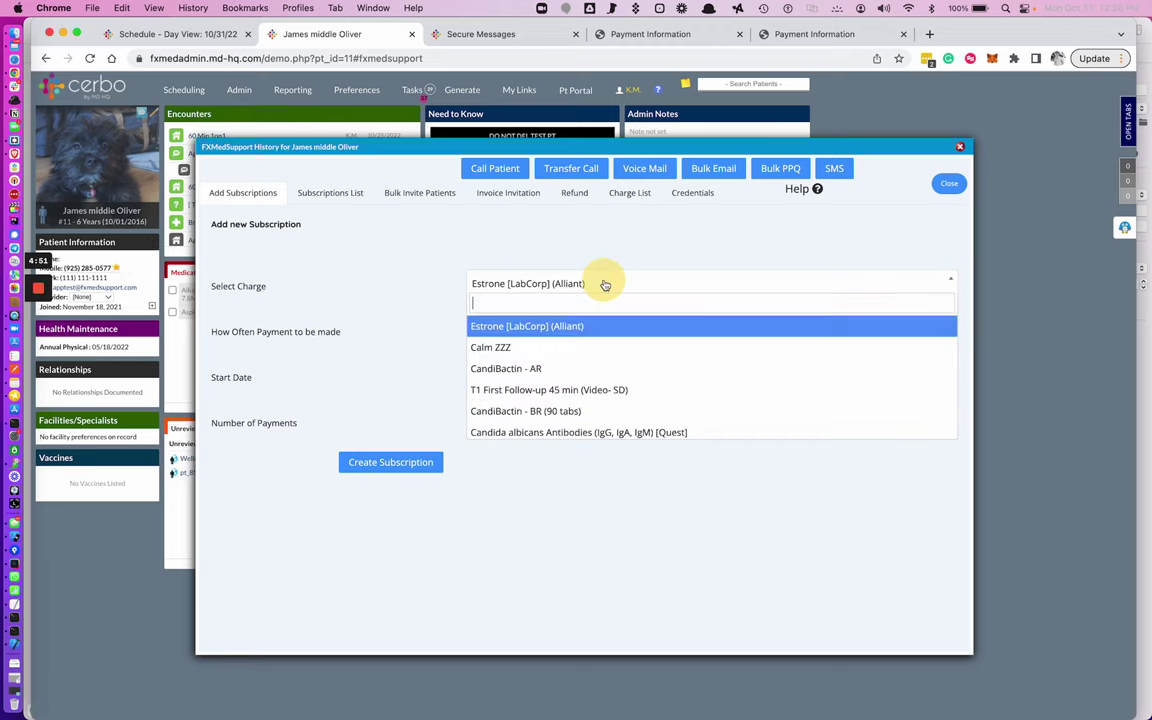
pyautogui.write('new')
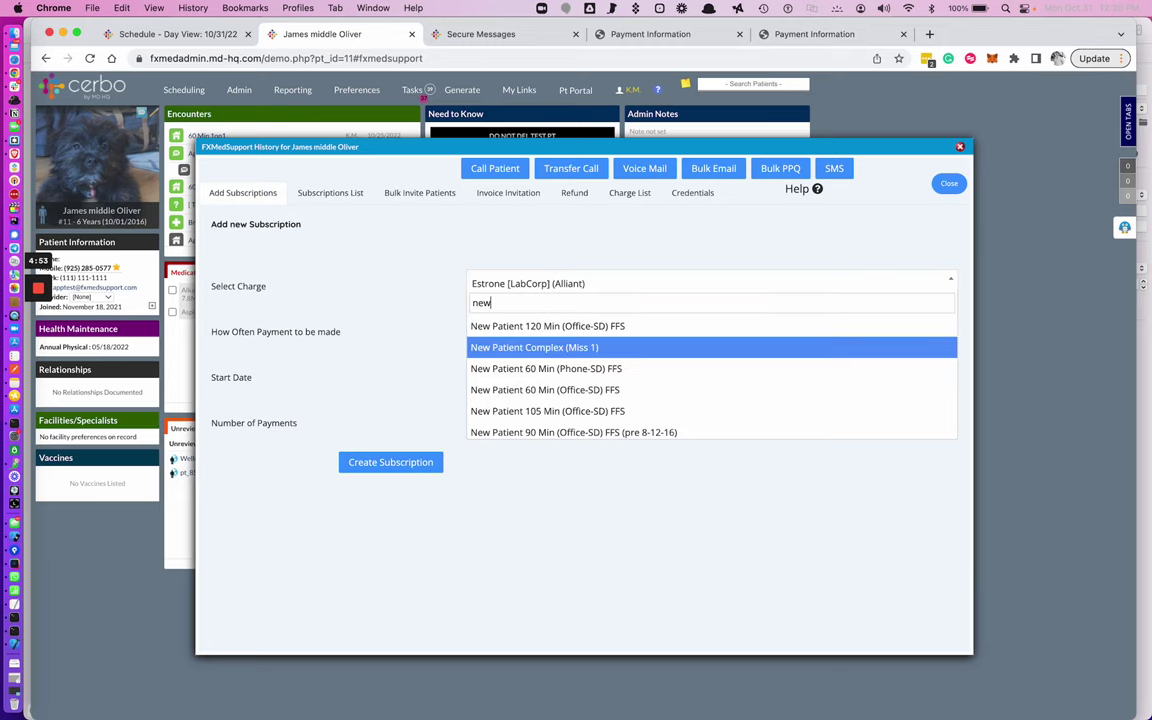
pyautogui.click(540, 389)
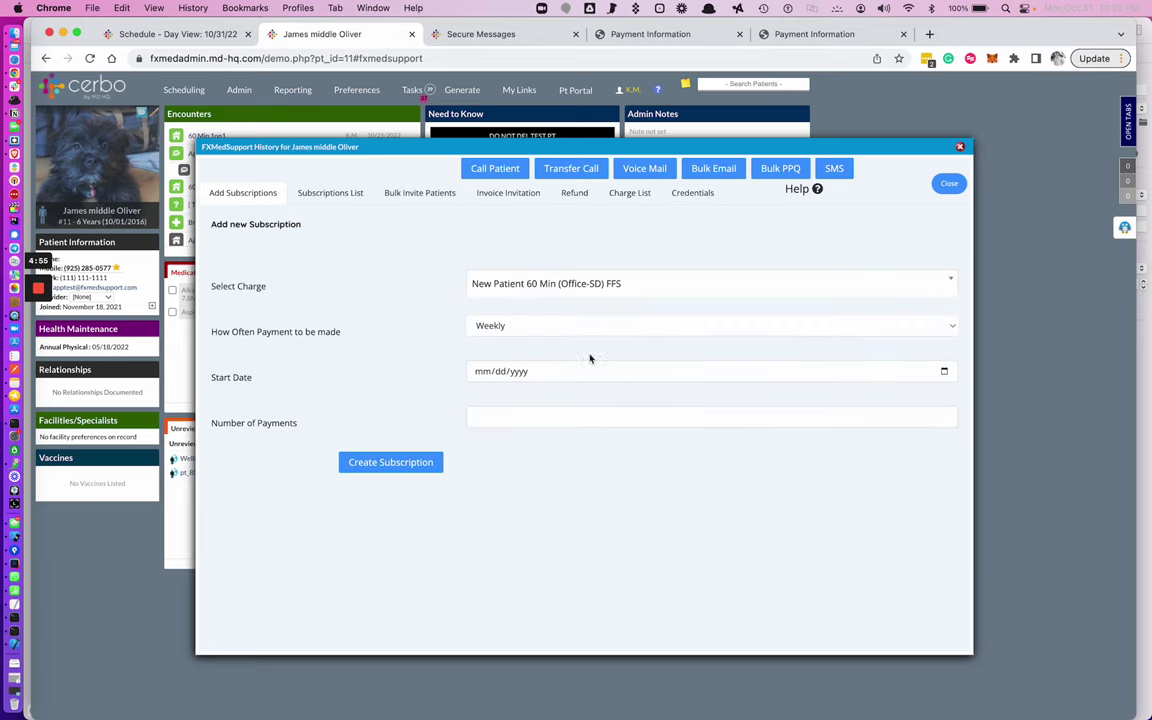
pyautogui.click(593, 332)
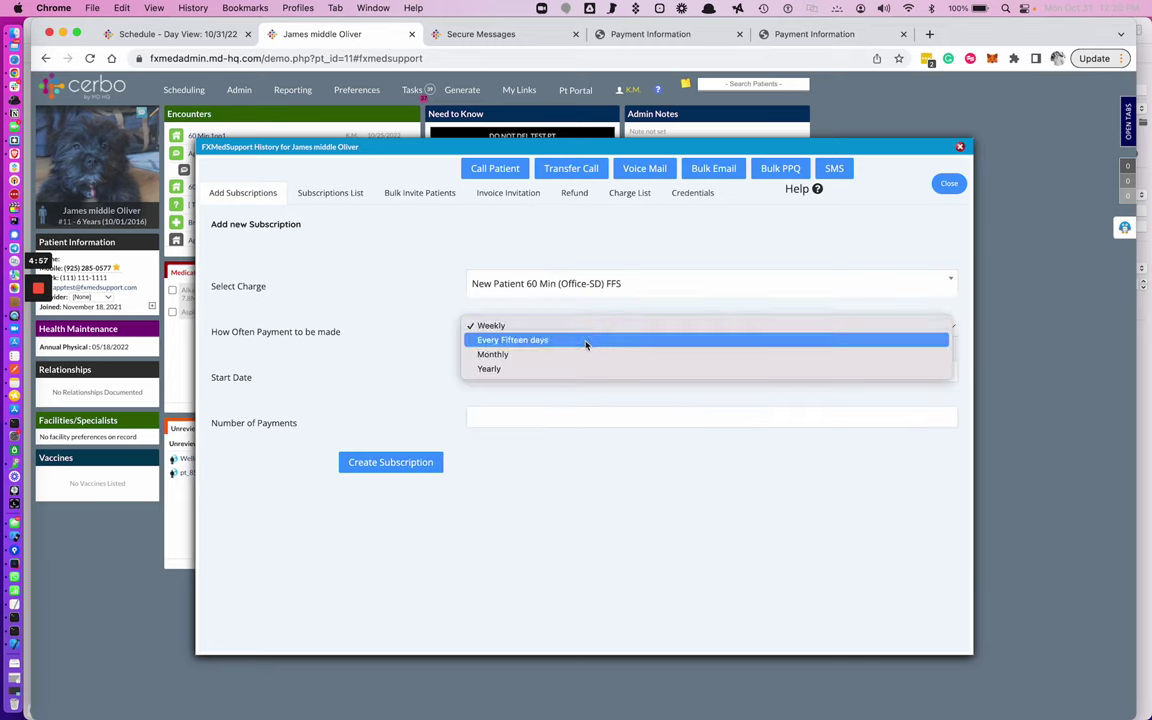
pyautogui.click(580, 355)
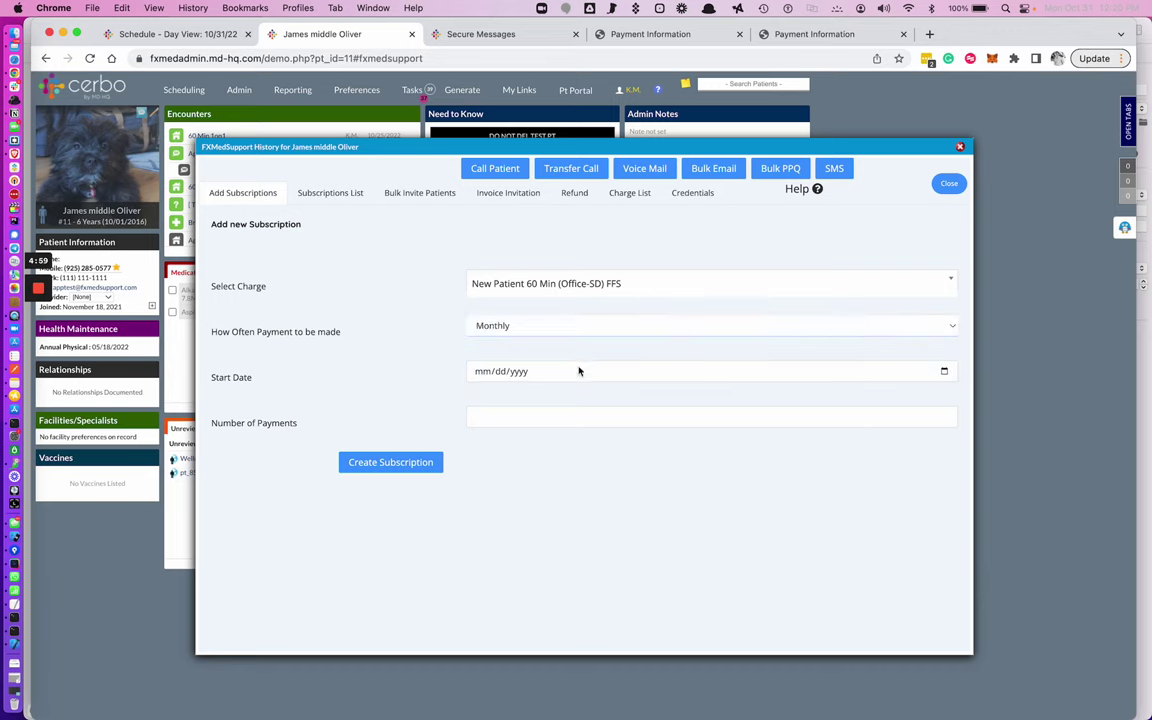
pyautogui.click(581, 373)
pyautogui.click(943, 371)
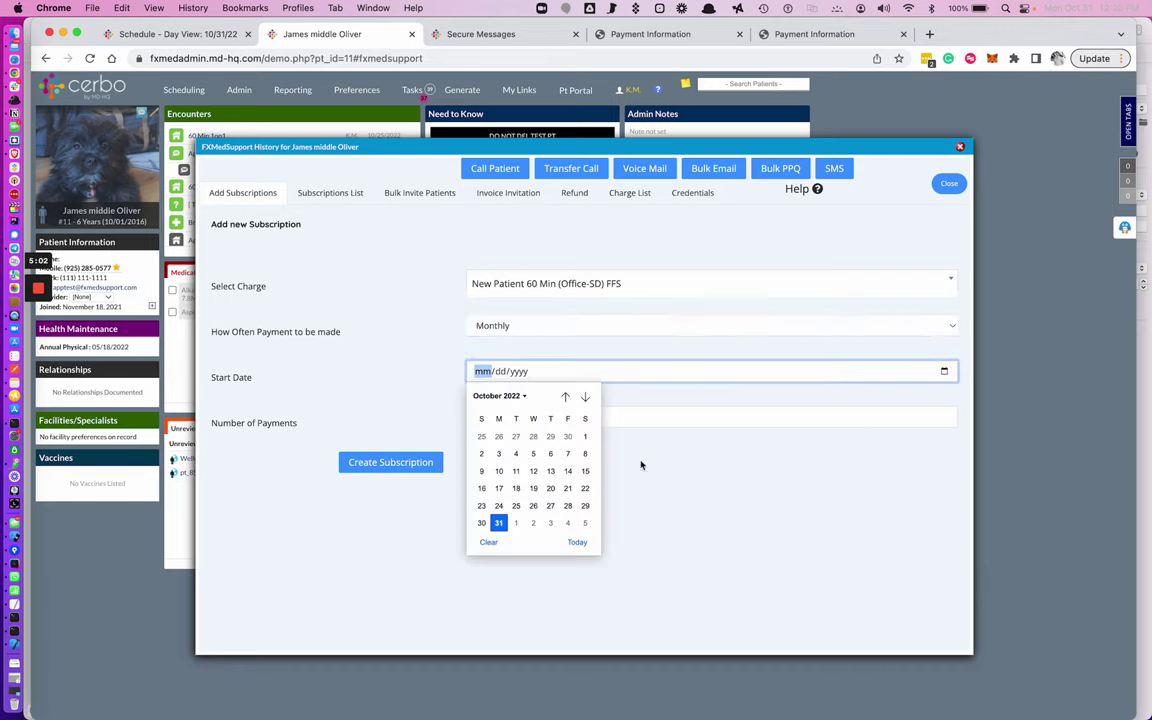
pyautogui.click(585, 396)
pyautogui.click(517, 440)
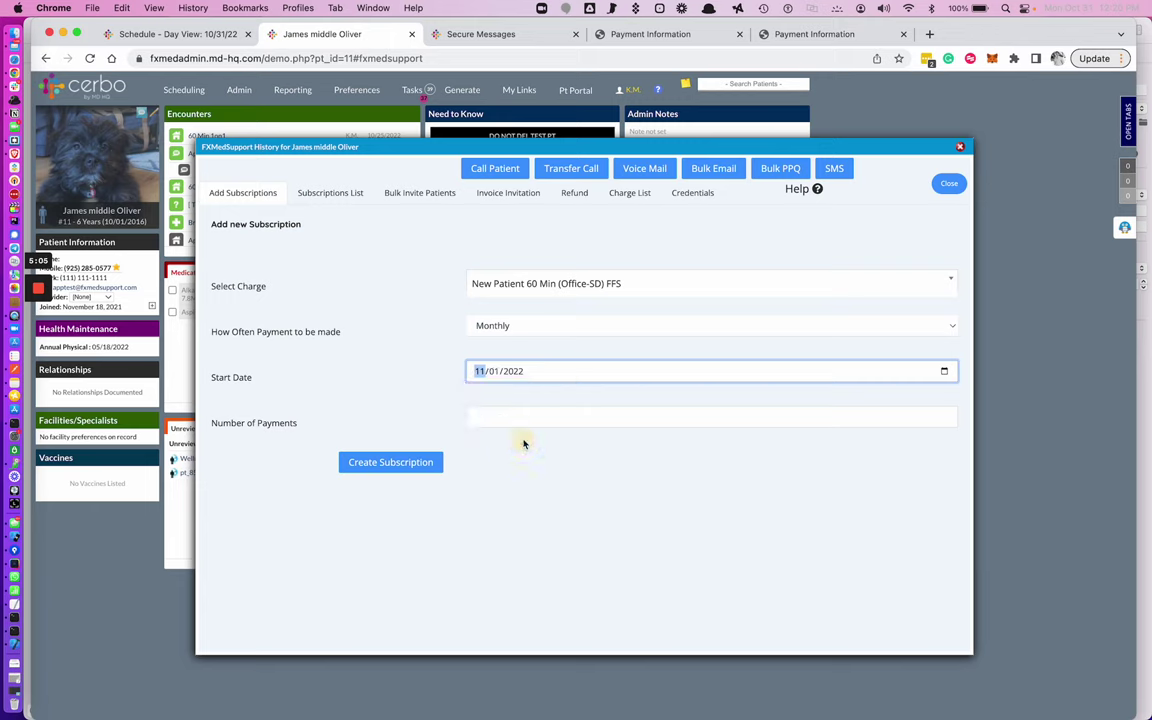
pyautogui.click(495, 422)
pyautogui.write('999')
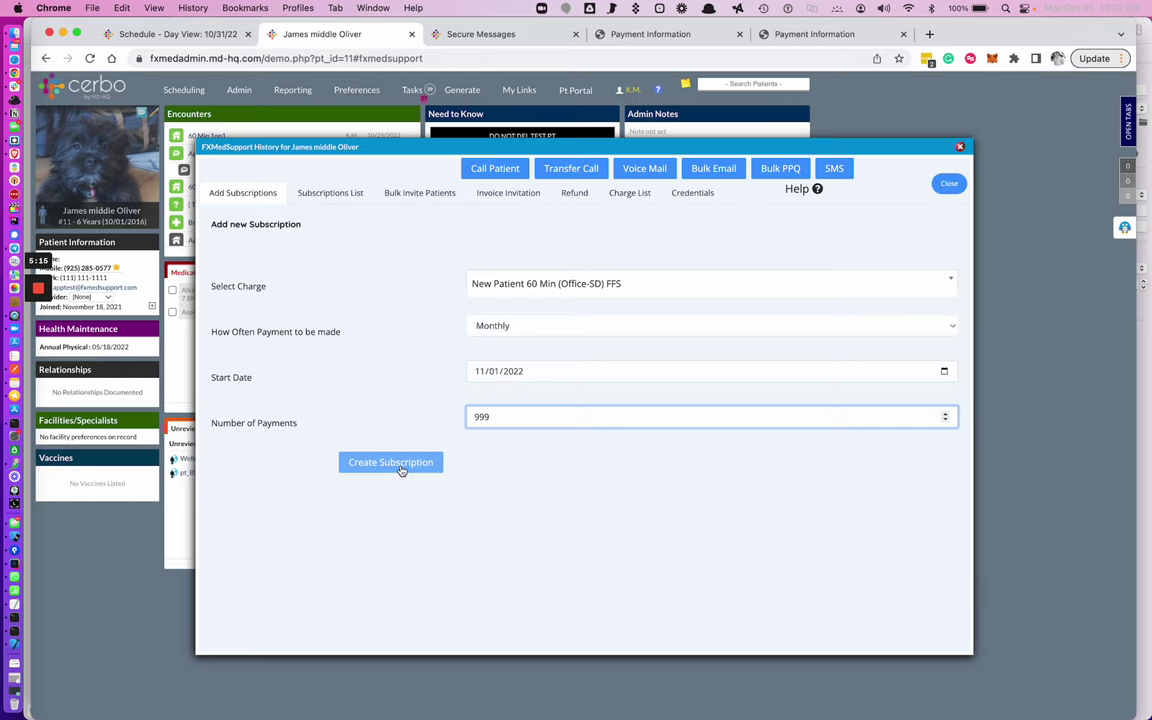
# Check the Subscriptions List and Adjustment subscription details, then show the Charge List with statuses
pyautogui.click(333, 196)
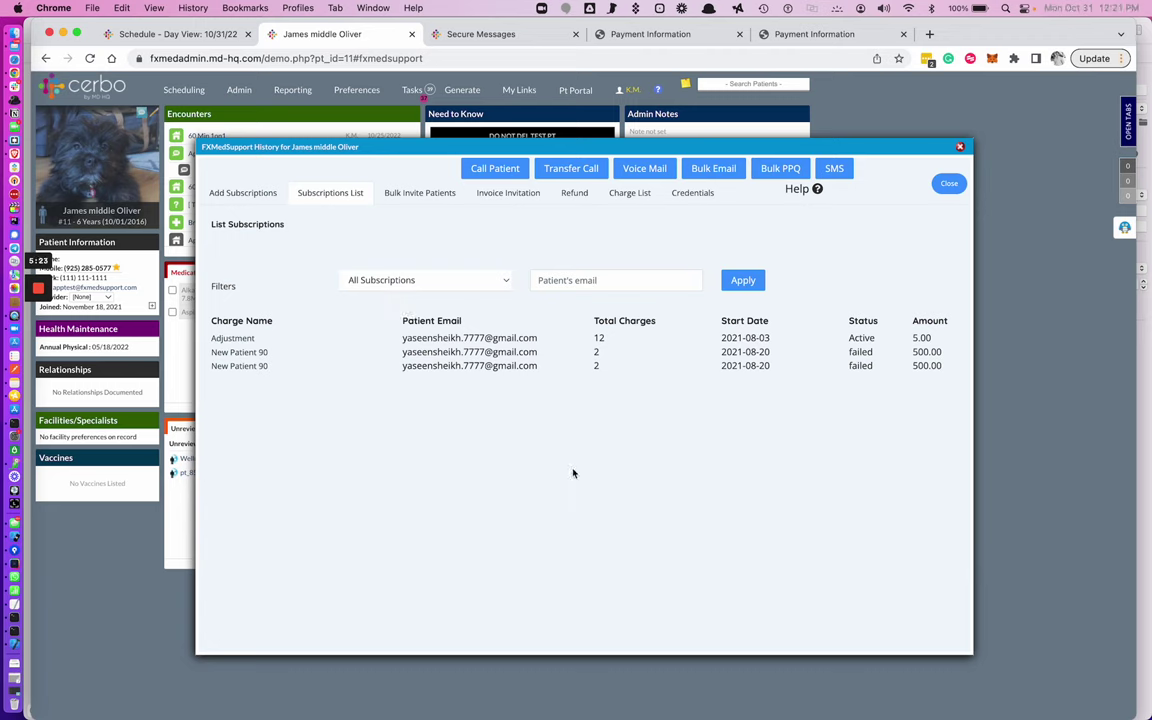
pyautogui.click(231, 340)
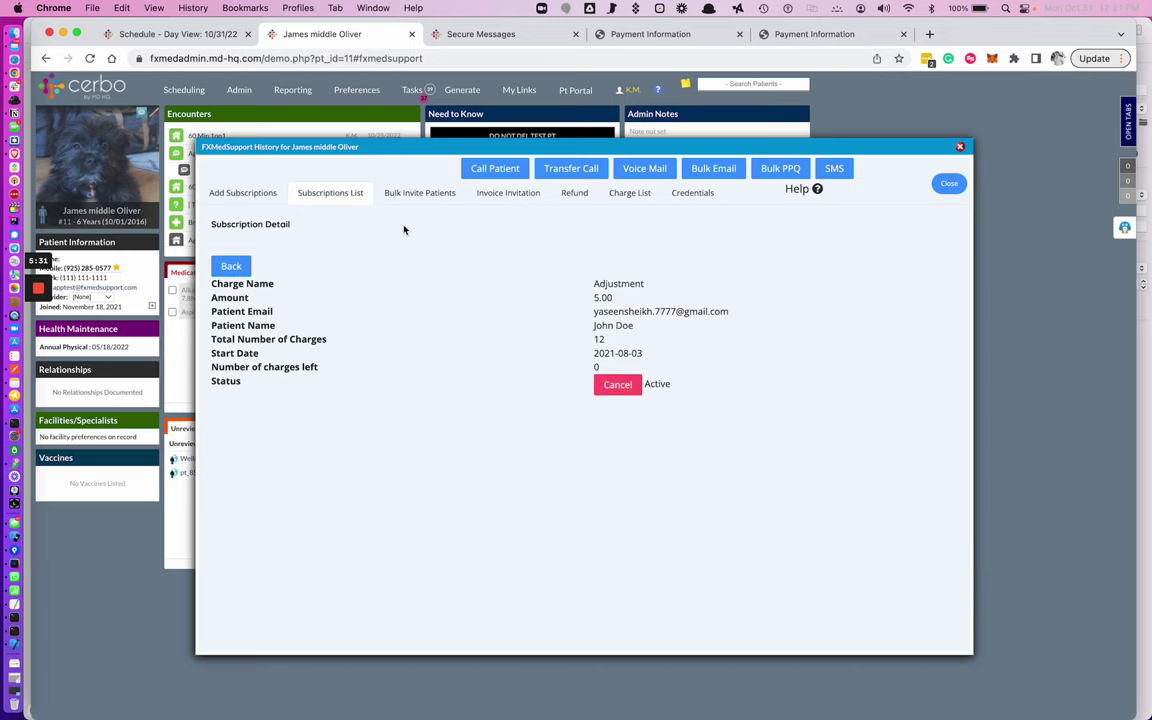
pyautogui.click(576, 194)
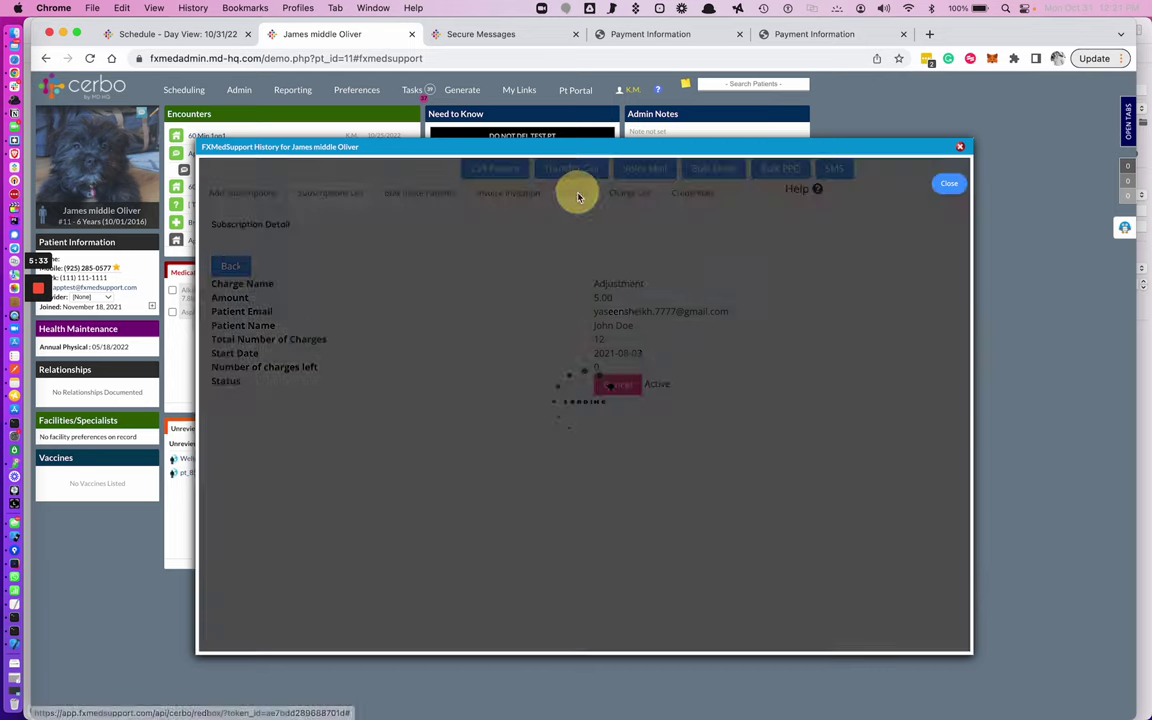
pyautogui.click(641, 195)
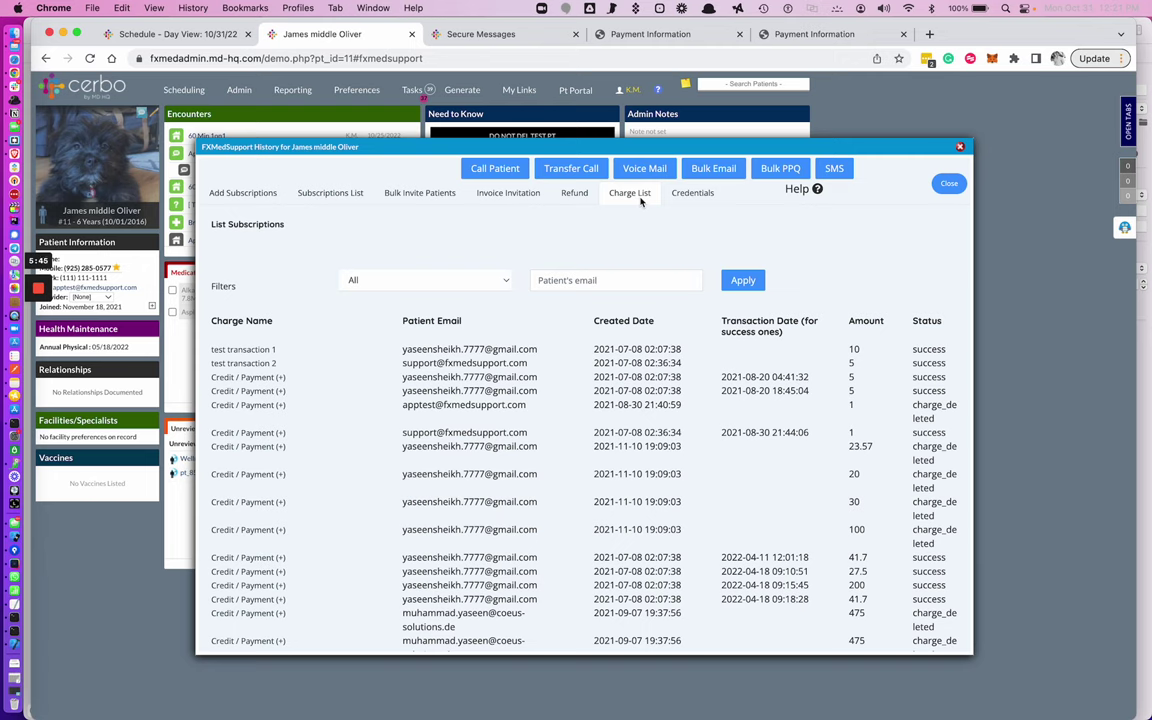
pyautogui.click(576, 194)
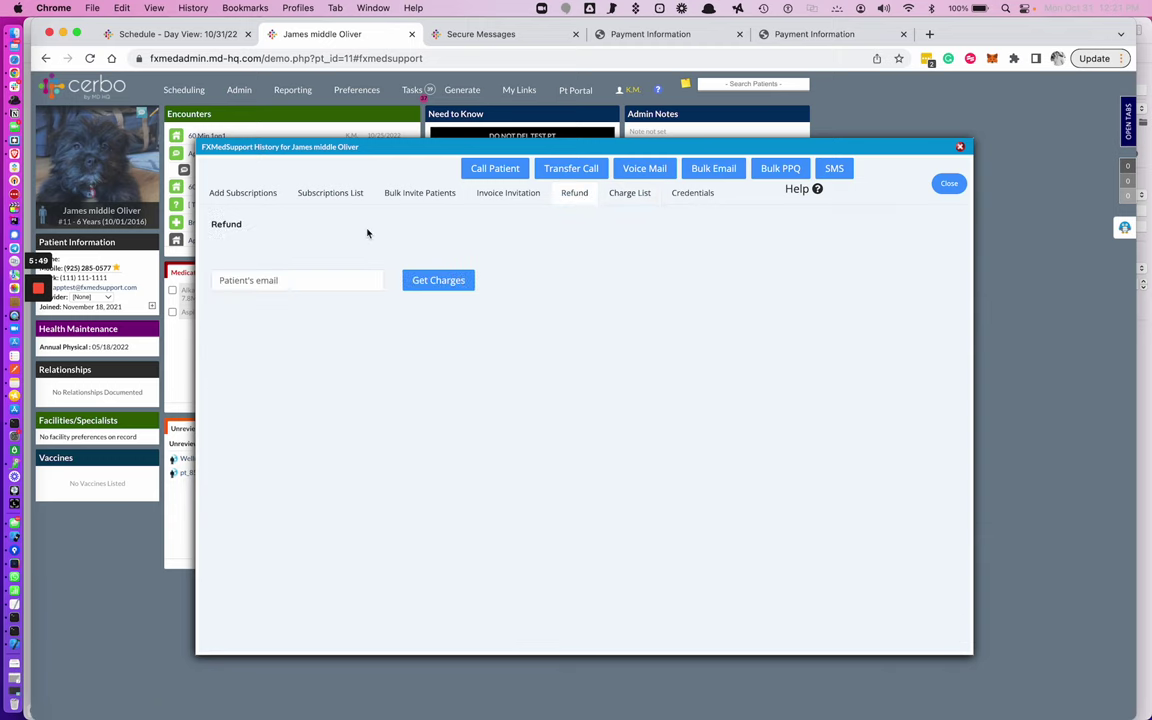
pyautogui.click(238, 280)
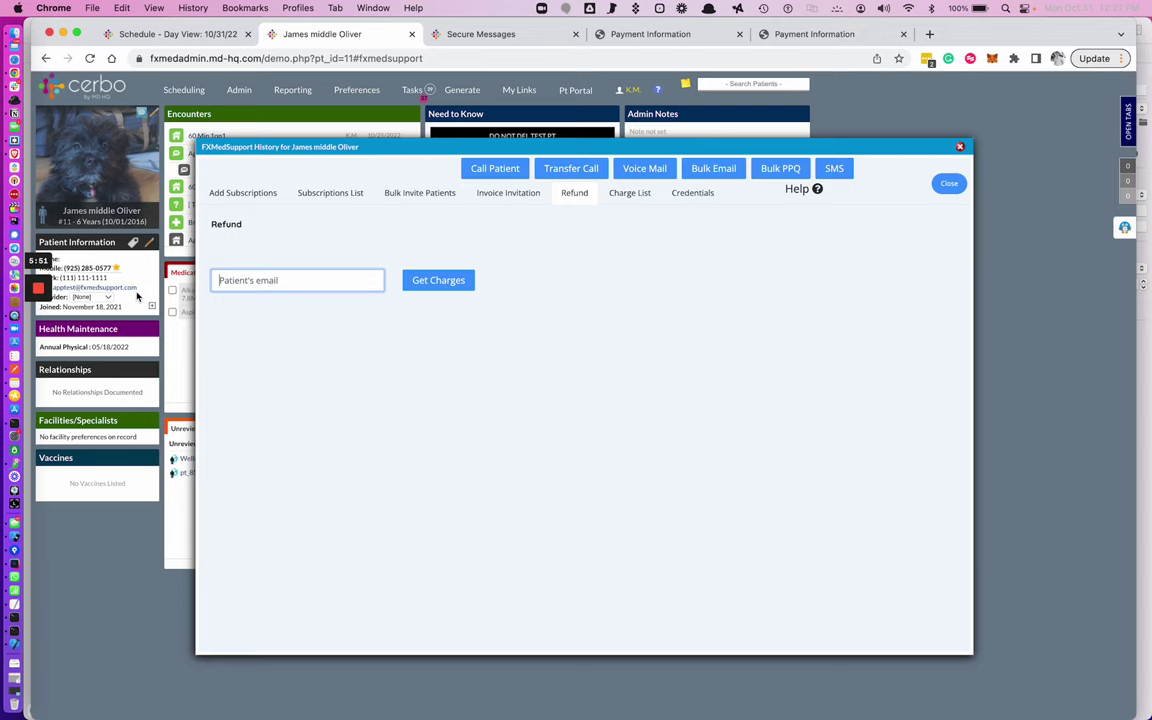
pyautogui.moveTo(137, 287); pyautogui.dragTo(57, 287)
pyautogui.press('super+c')
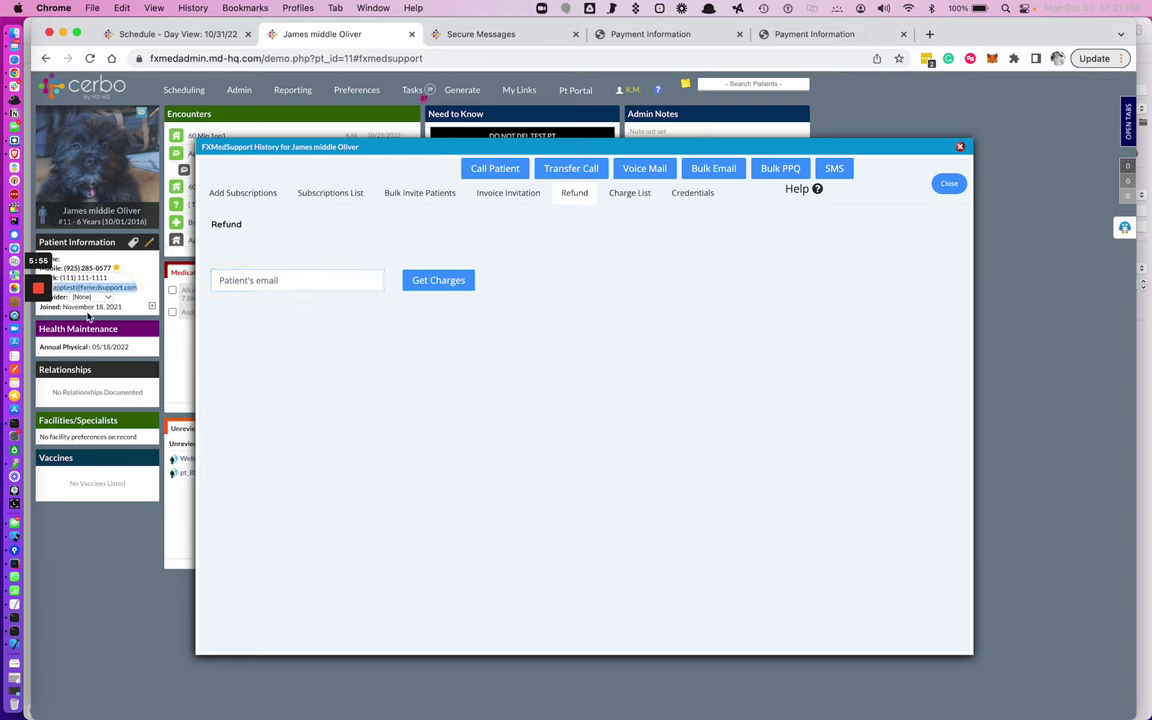
pyautogui.click(338, 280)
pyautogui.press('super+v')
pyautogui.click(440, 281)
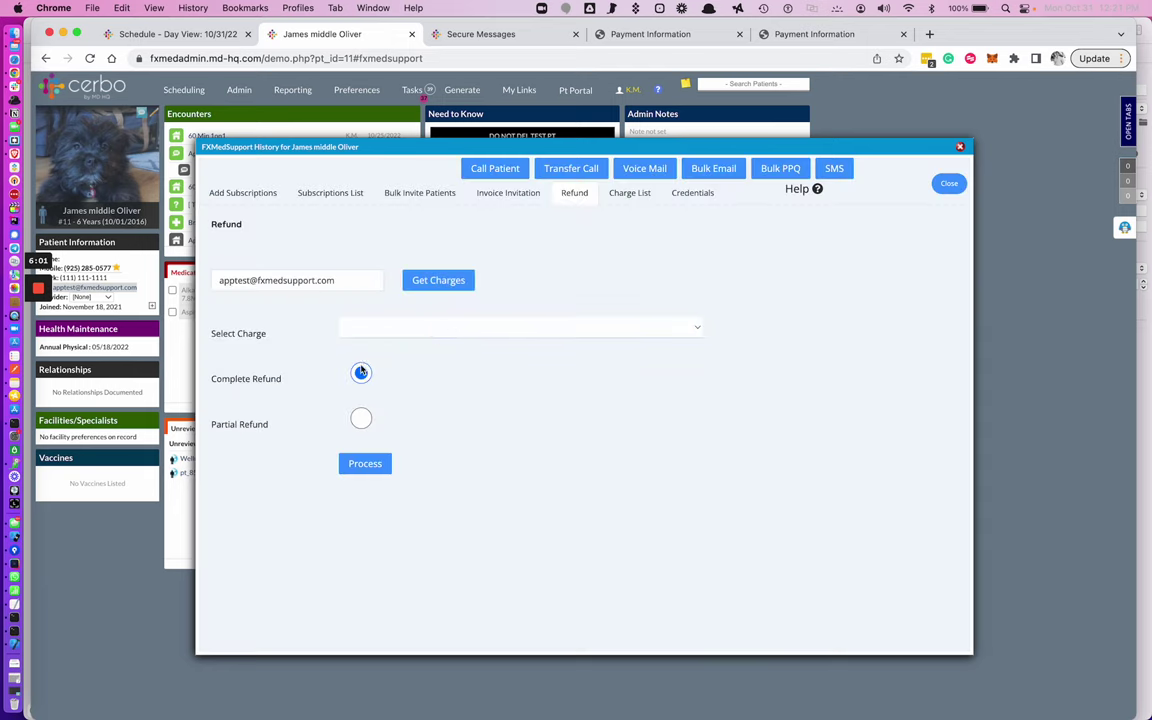
pyautogui.click(695, 329)
# Start an invoice invitation via Portal Message with New Patient 120 Min (Office-SD) FFS as a Single charge
pyautogui.click(488, 195)
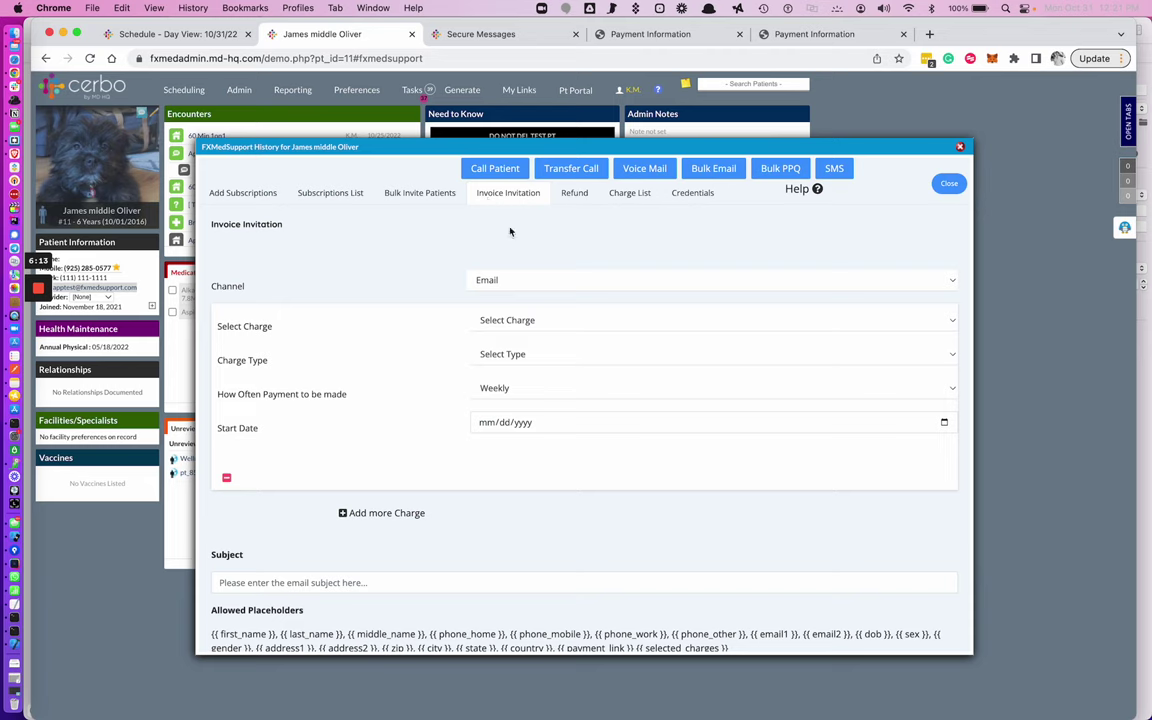
pyautogui.click(541, 279)
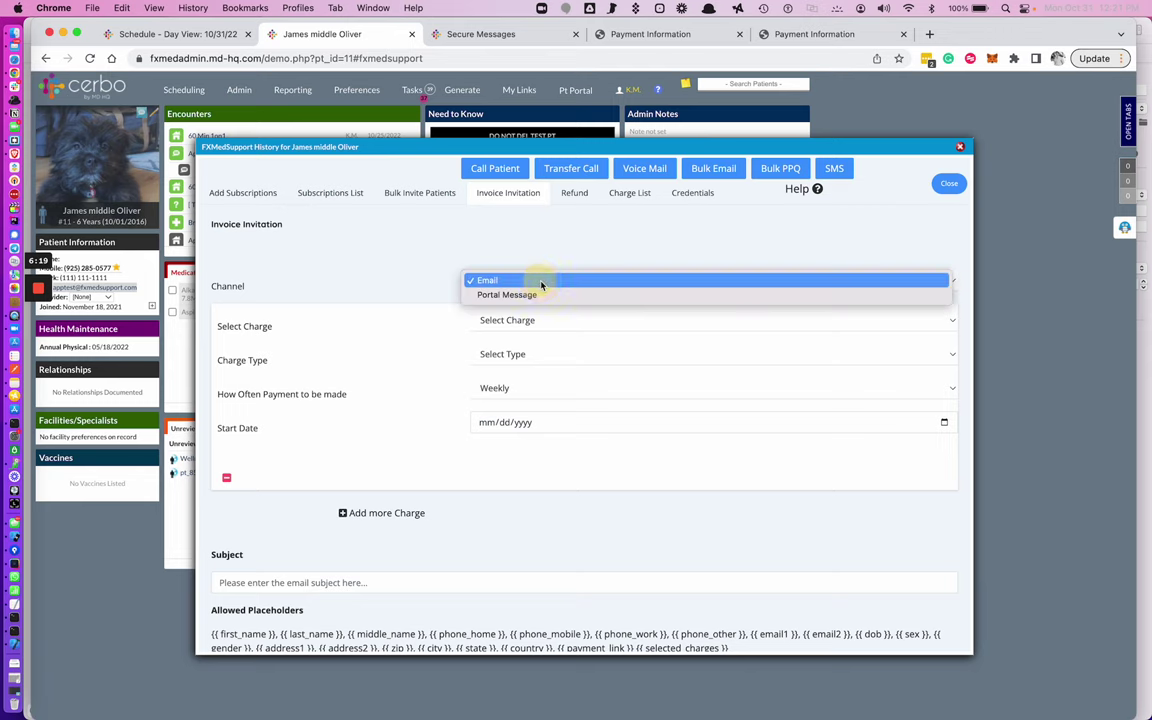
pyautogui.click(540, 296)
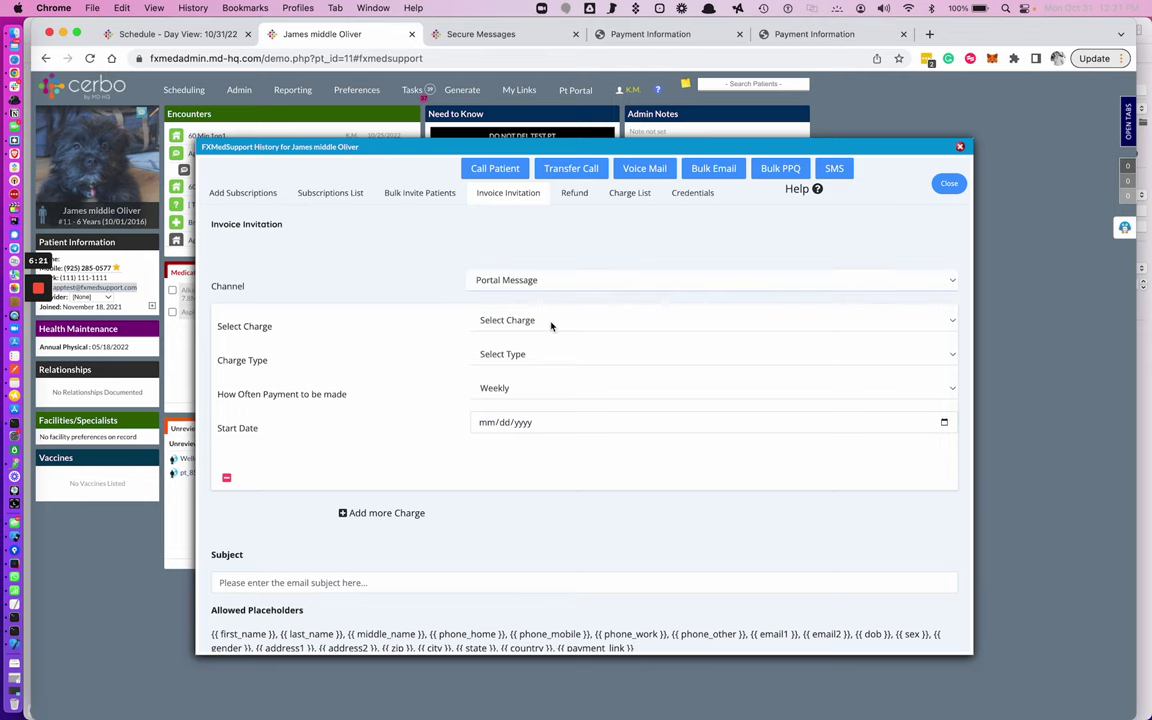
pyautogui.click(550, 325)
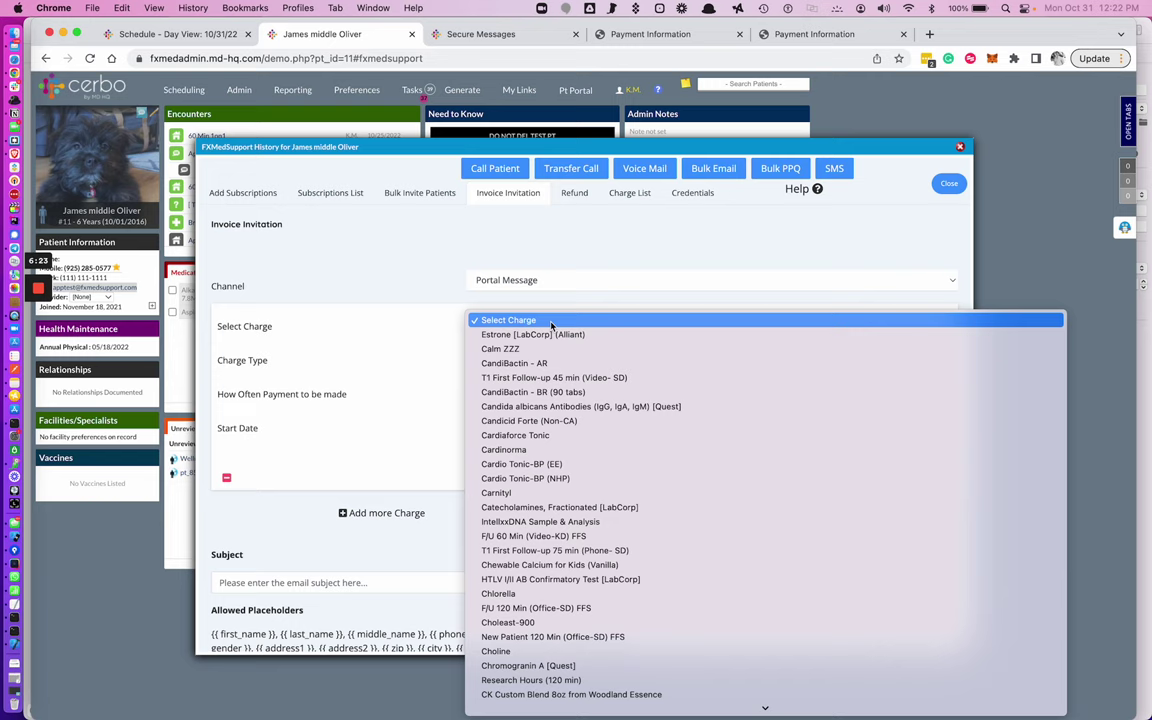
pyautogui.press('n')
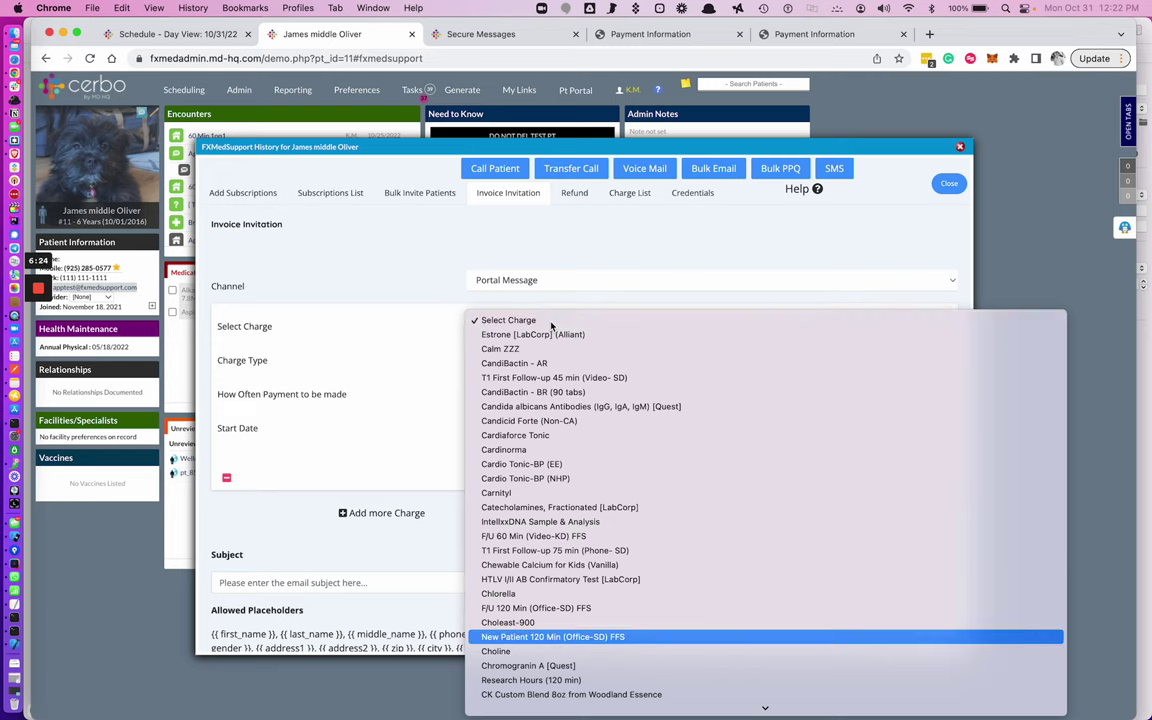
pyautogui.click(545, 636)
pyautogui.click(538, 356)
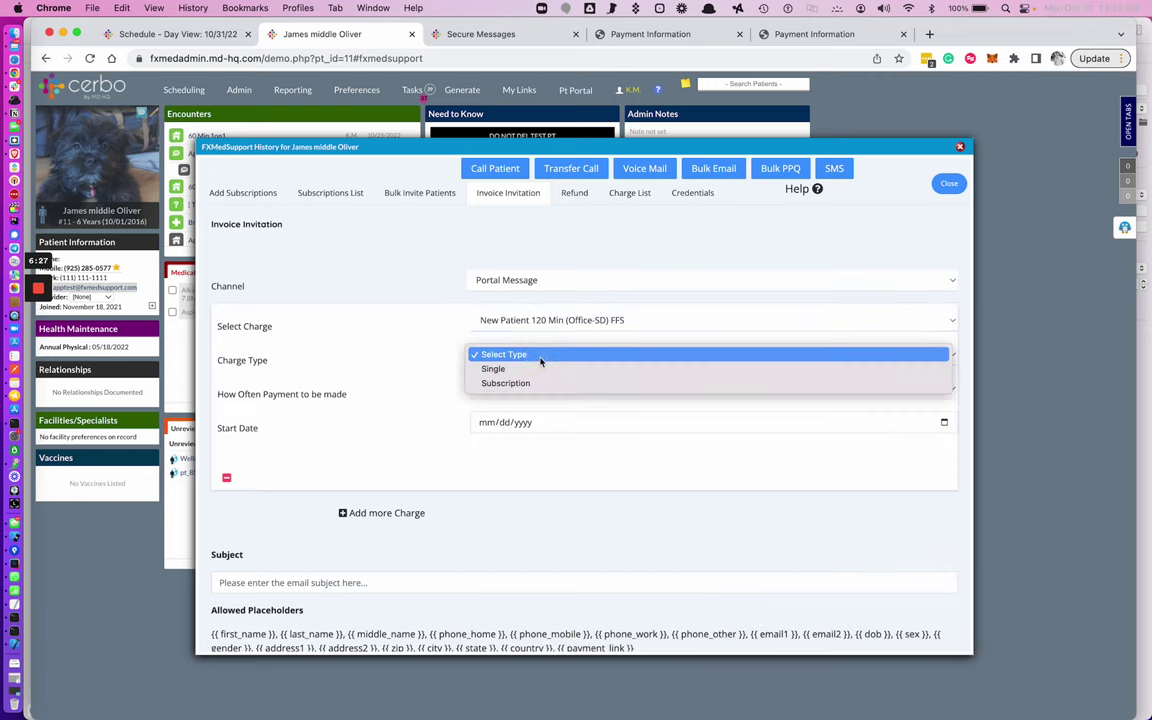
pyautogui.click(537, 372)
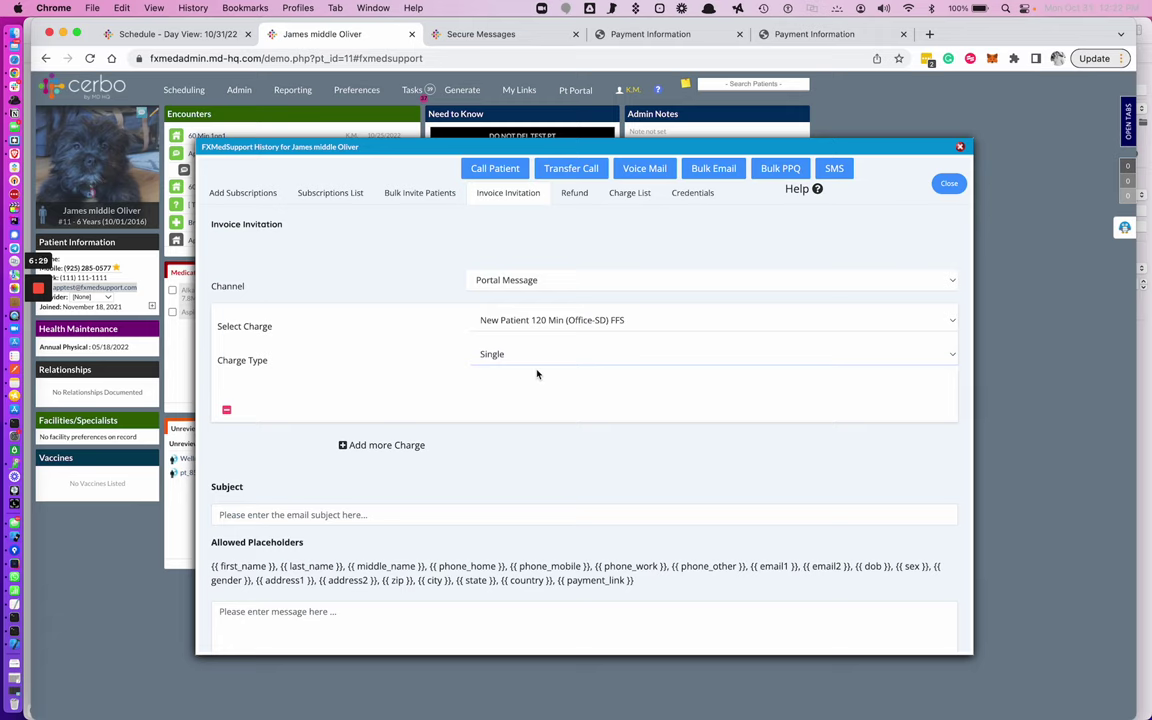
# Add Colostrum as a second charge on the invoice invitation
pyautogui.click(342, 446)
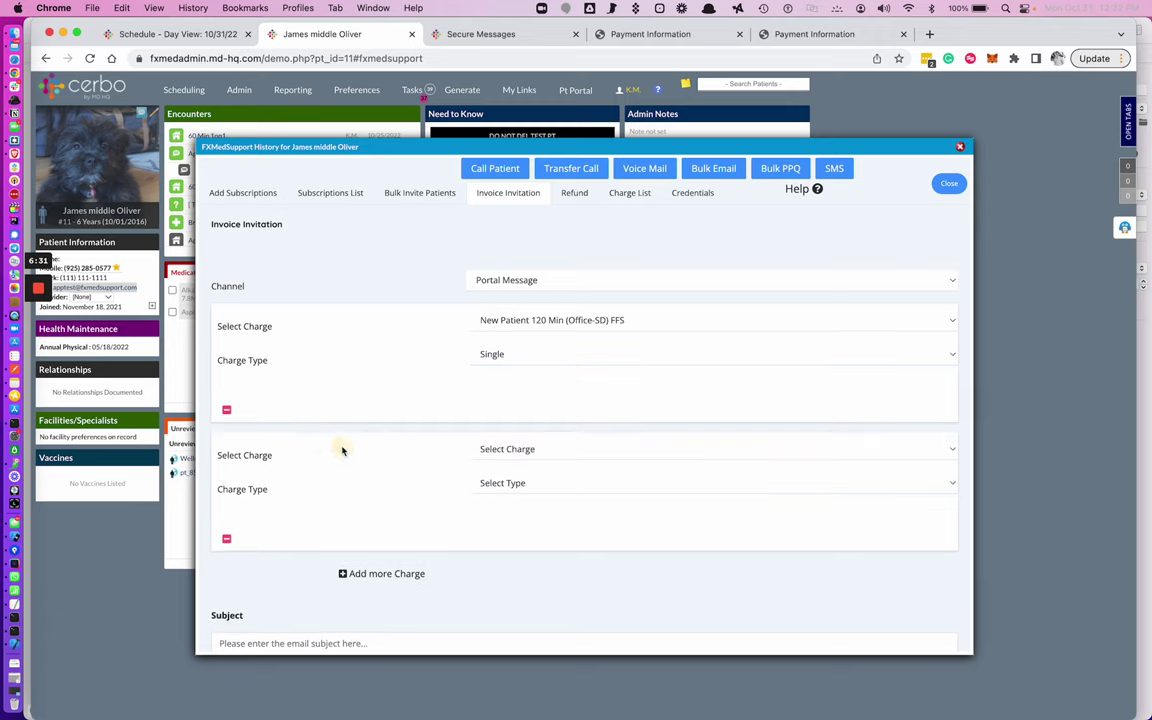
pyautogui.click(540, 457)
pyautogui.click(372, 473)
pyautogui.click(558, 456)
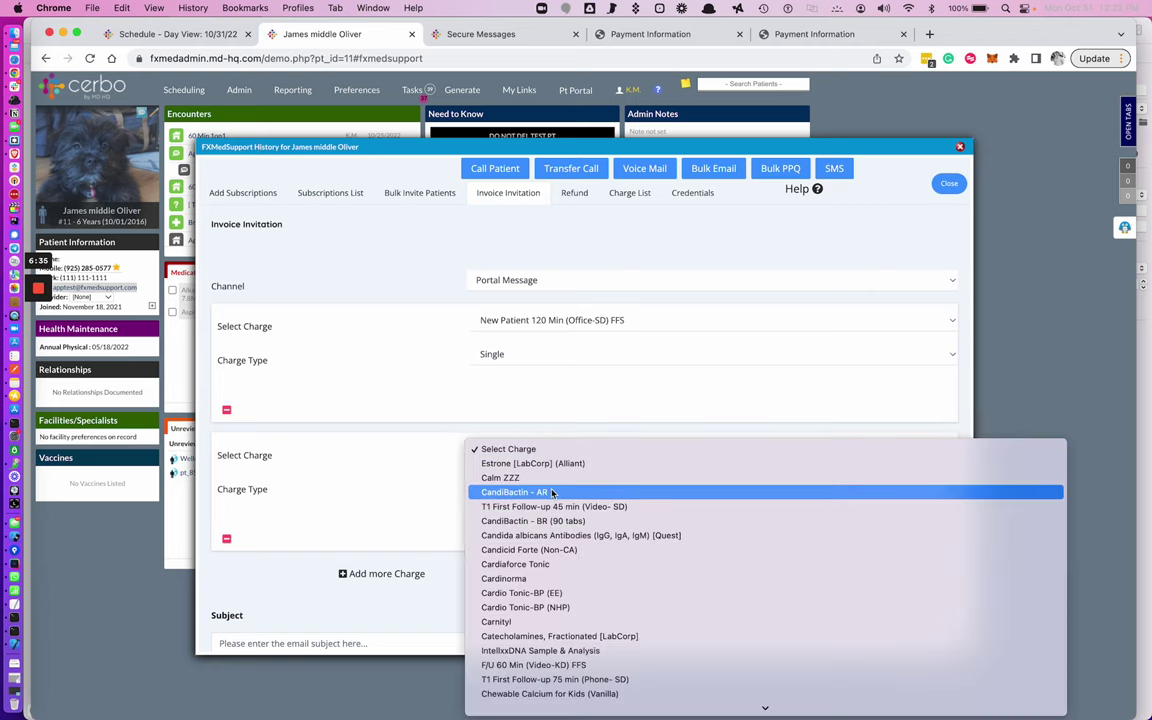
pyautogui.scroll(-5, 552, 632)
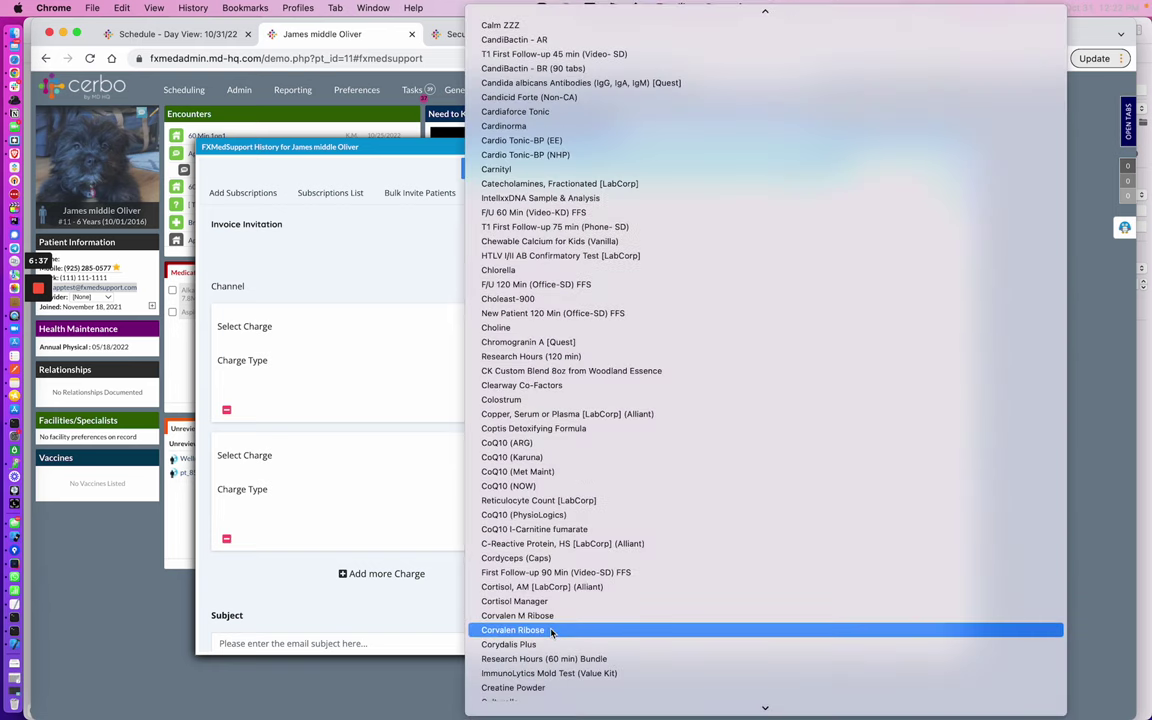
pyautogui.click(533, 401)
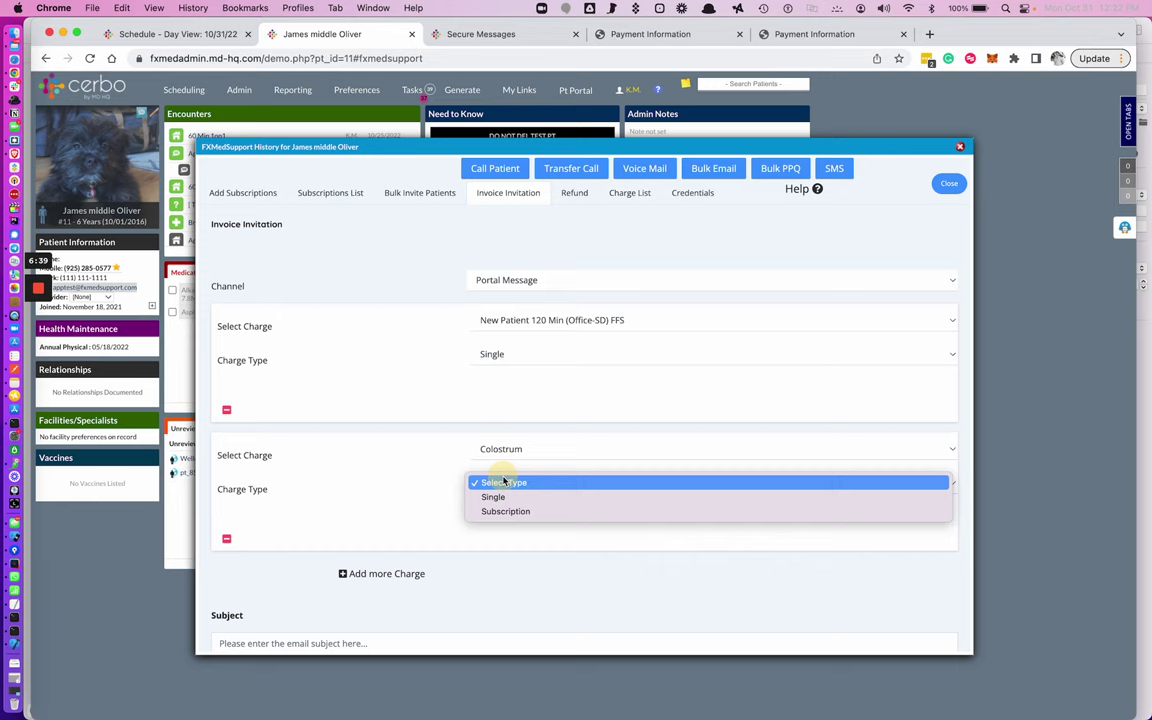
# Make Colostrum a Monthly subscription with start date November 1, 2022
pyautogui.click(504, 511)
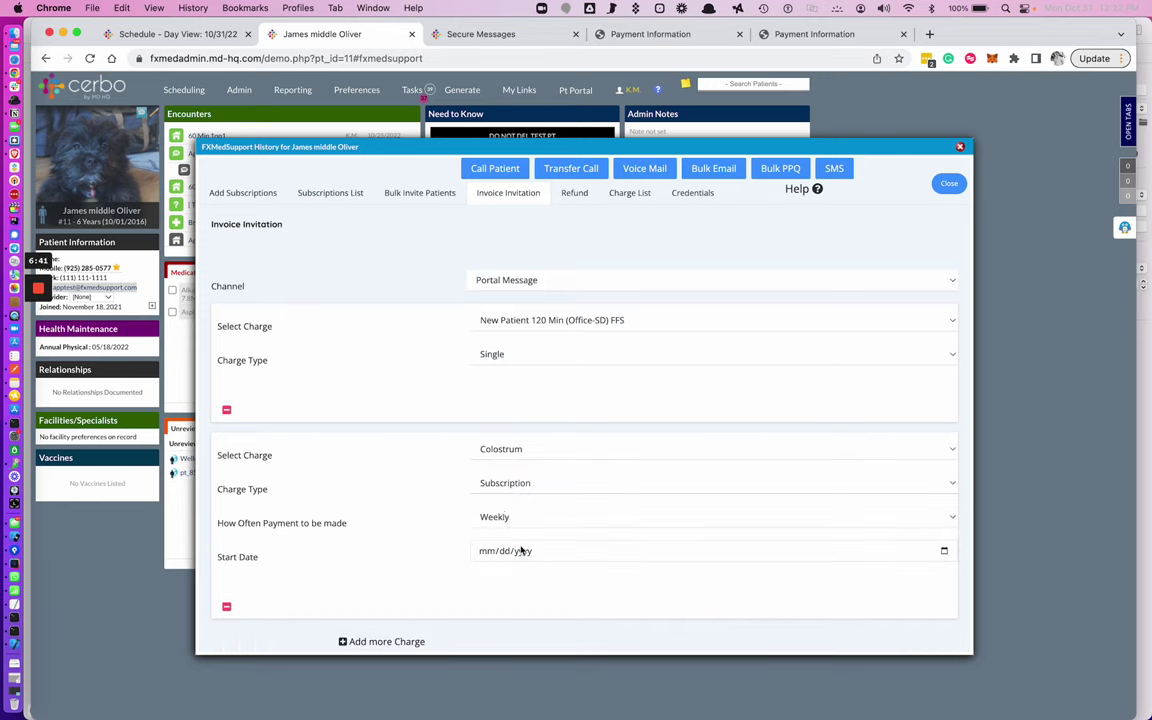
pyautogui.click(510, 517)
pyautogui.click(516, 548)
pyautogui.click(522, 550)
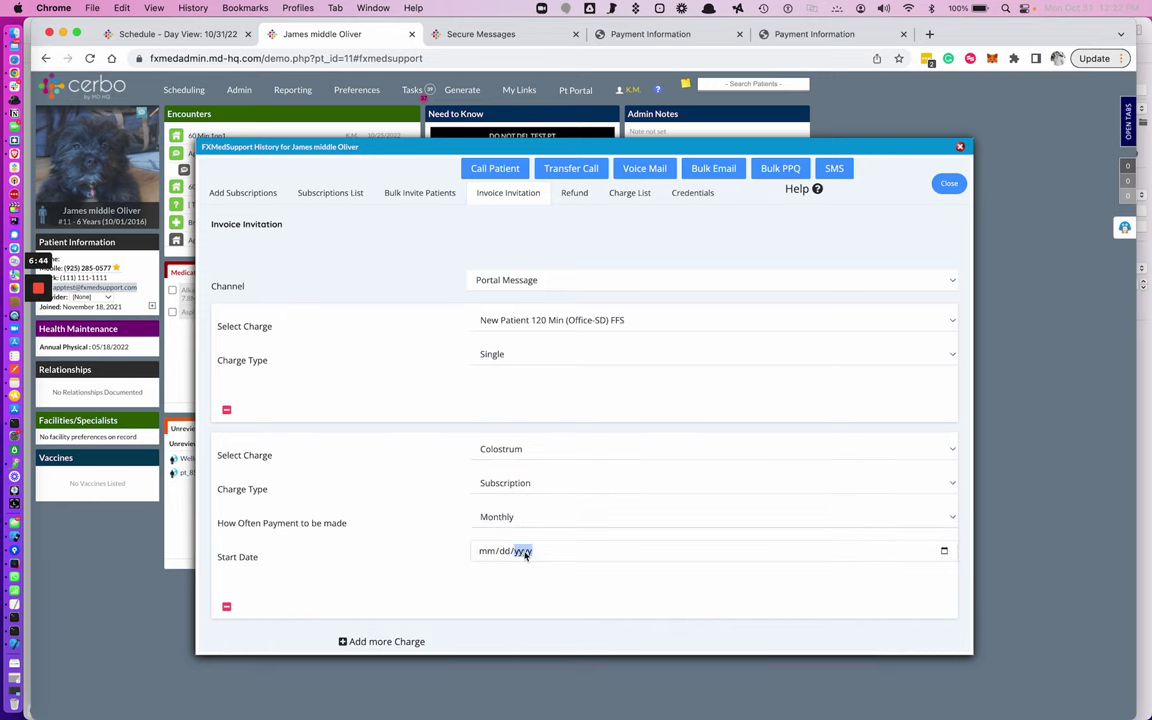
pyautogui.click(944, 551)
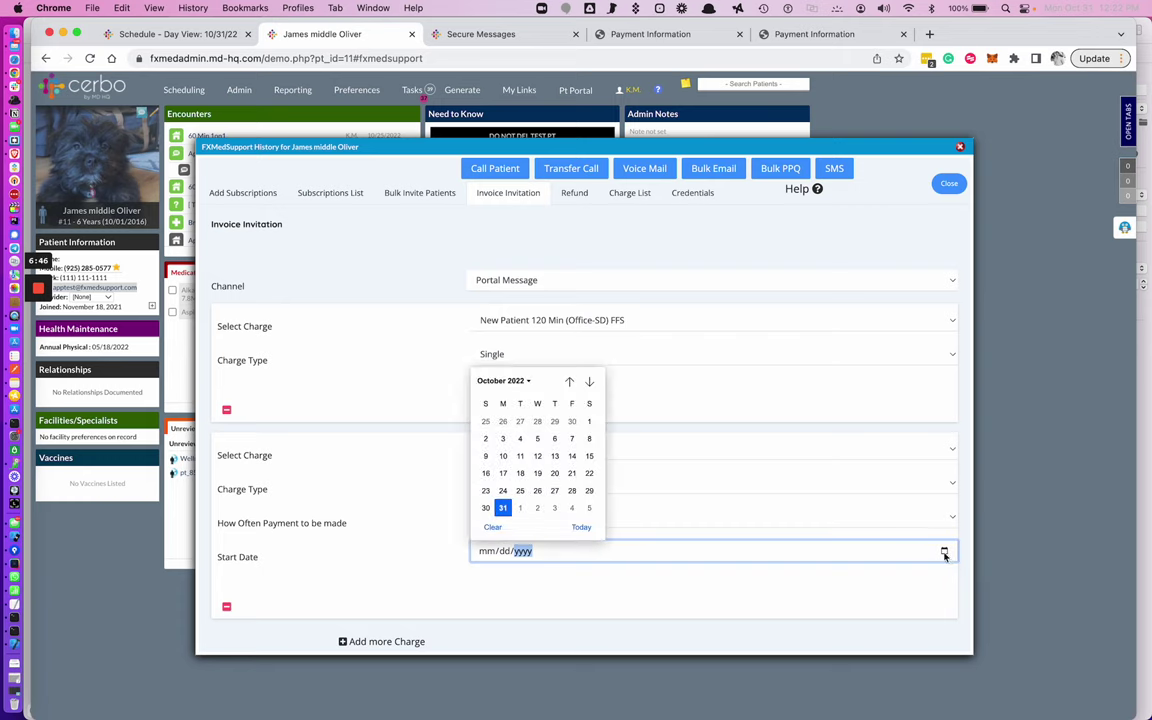
pyautogui.click(589, 381)
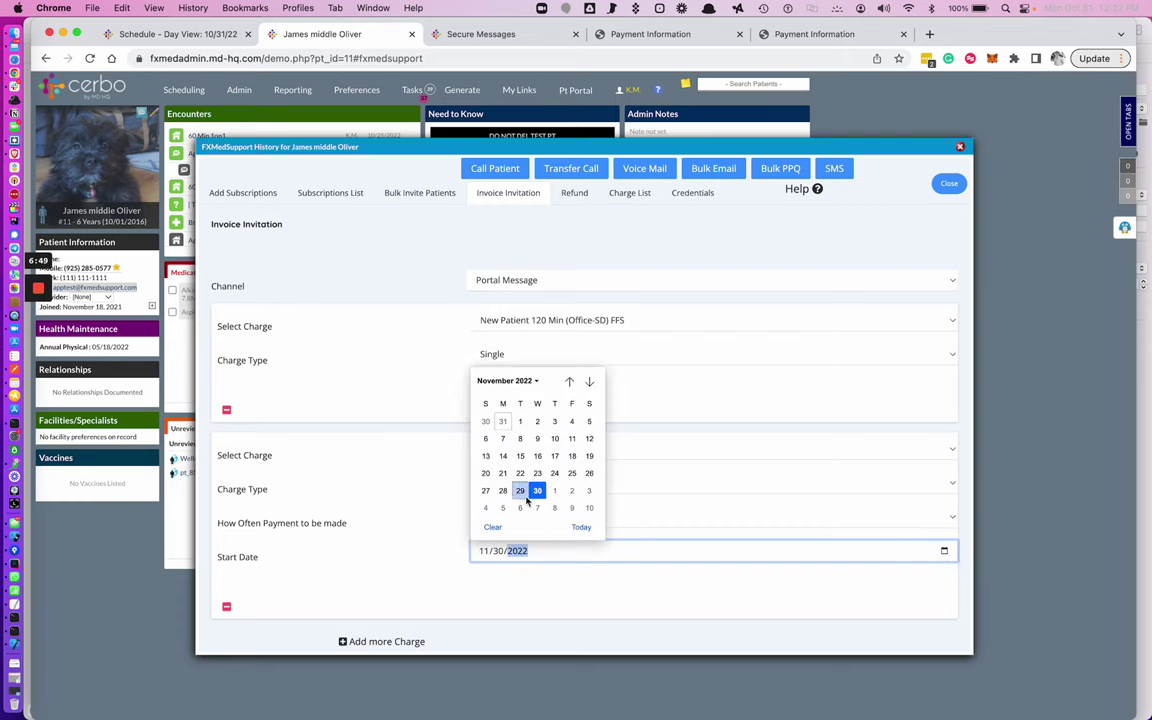
pyautogui.click(520, 422)
pyautogui.scroll(-5, 427, 553)
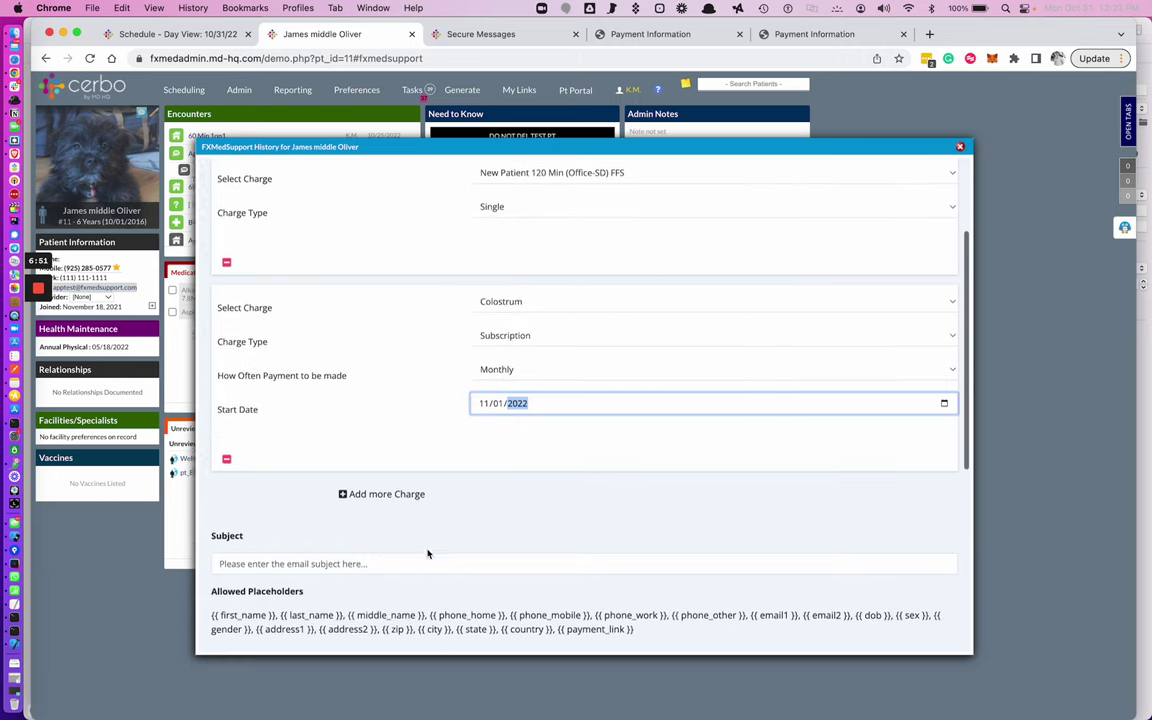
# Enter the subject 'Please select a Charge' and a short sample-text message body
pyautogui.click(383, 494)
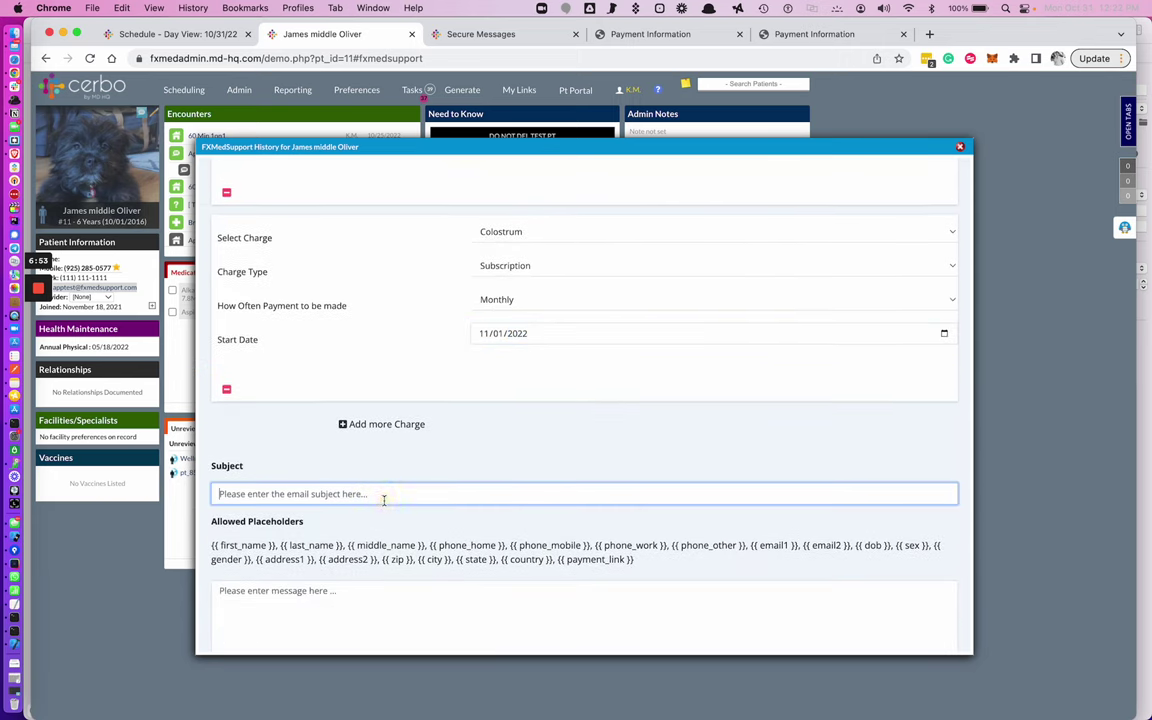
pyautogui.write('Please se')
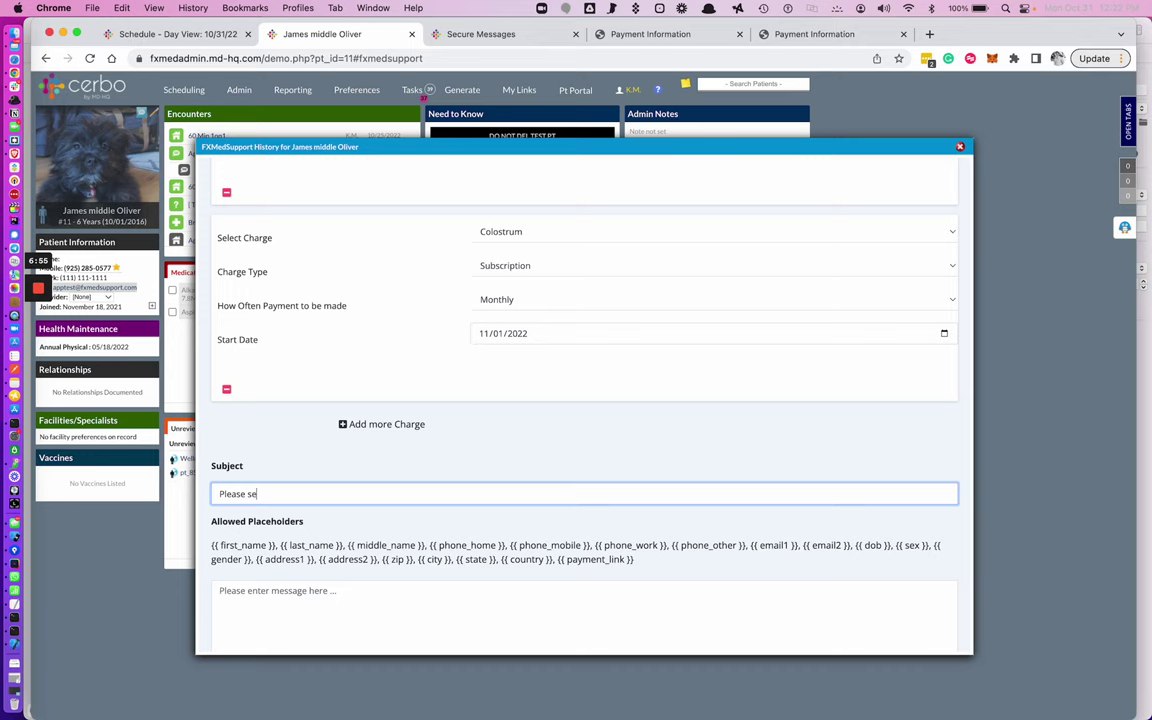
pyautogui.write('lect a Charge')
pyautogui.click(319, 610)
pyautogui.write('fakewor')
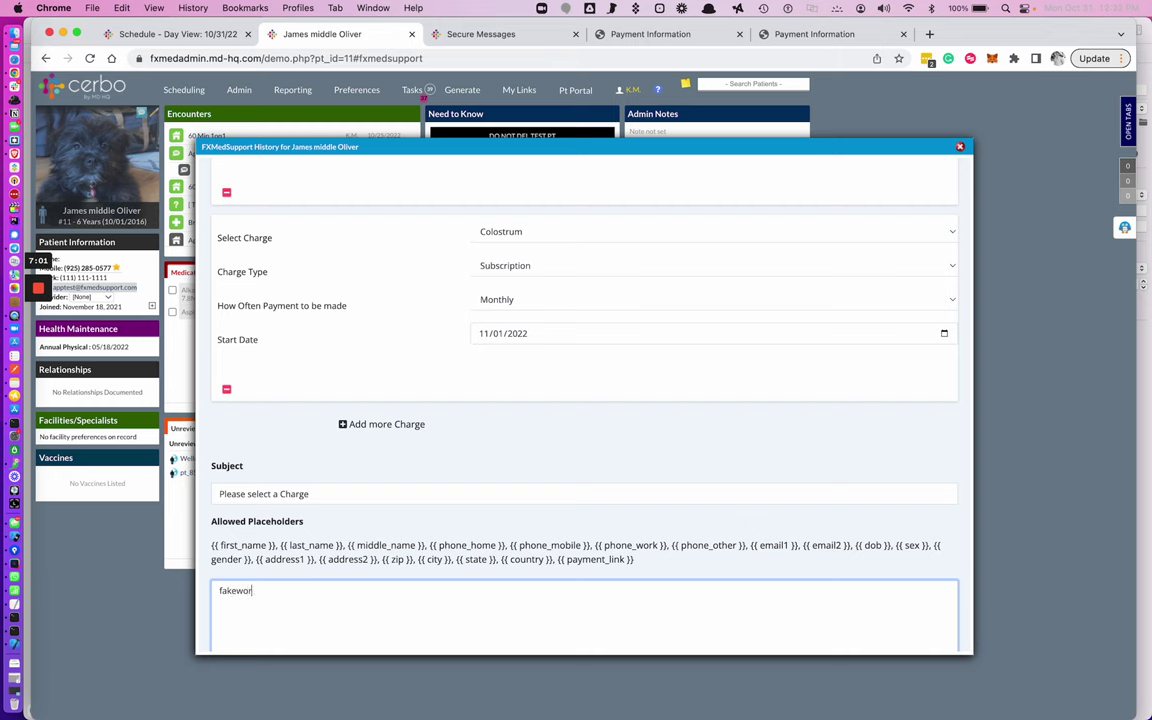
pyautogui.press('super+v')
pyautogui.moveTo(219, 566); pyautogui.dragTo(262, 693)
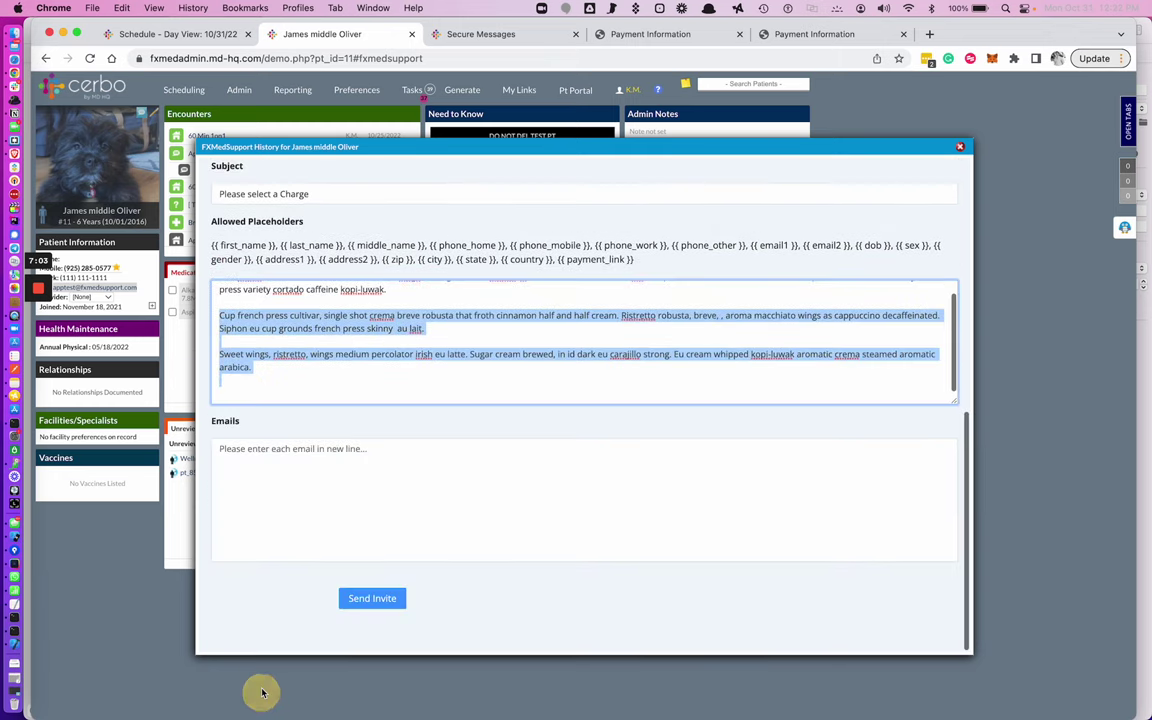
pyautogui.press('BackSpace')
# Append the {{ payment_link }} placeholder below the message text
pyautogui.scroll(5, 609, 432)
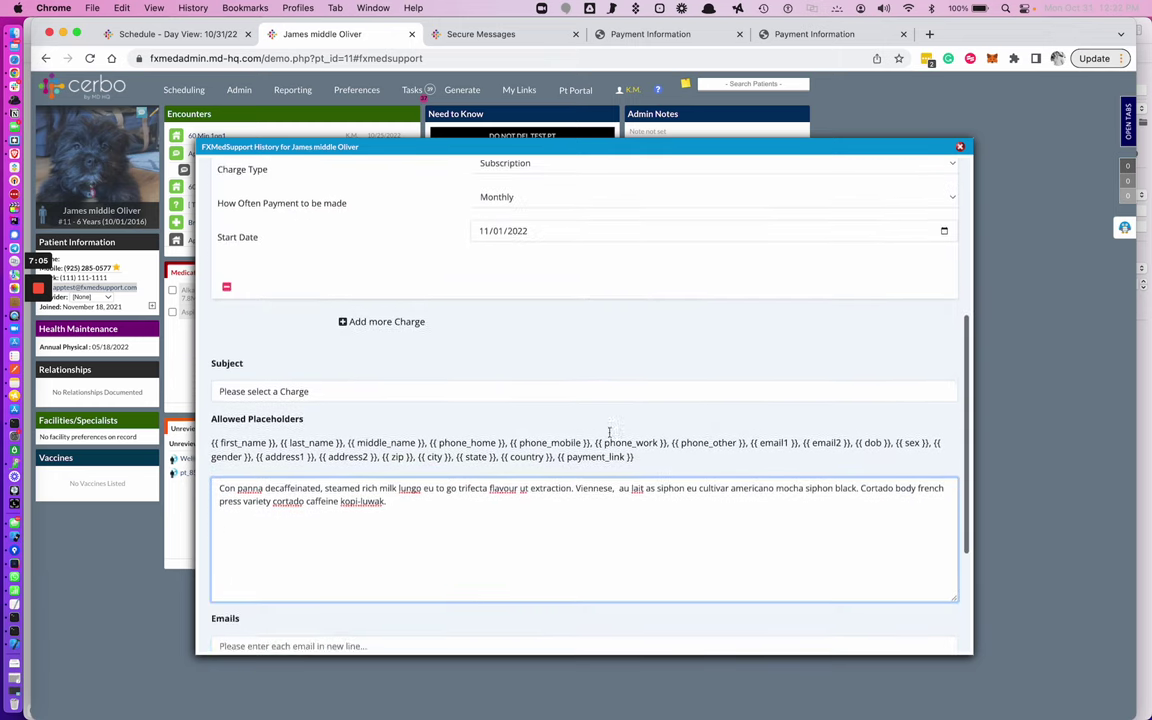
pyautogui.scroll(-1, 609, 432)
pyautogui.moveTo(635, 434); pyautogui.dragTo(559, 437)
pyautogui.hotkey('ctrl', 'c')
pyautogui.click(267, 522)
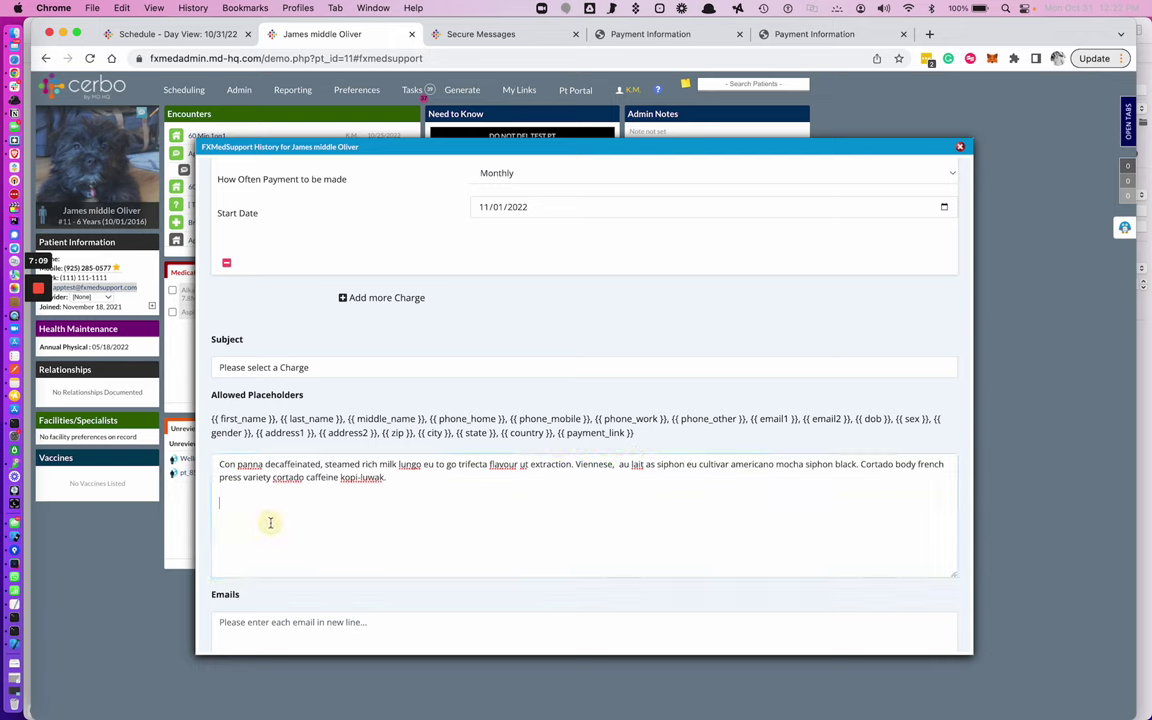
pyautogui.hotkey('ctrl', 'v')
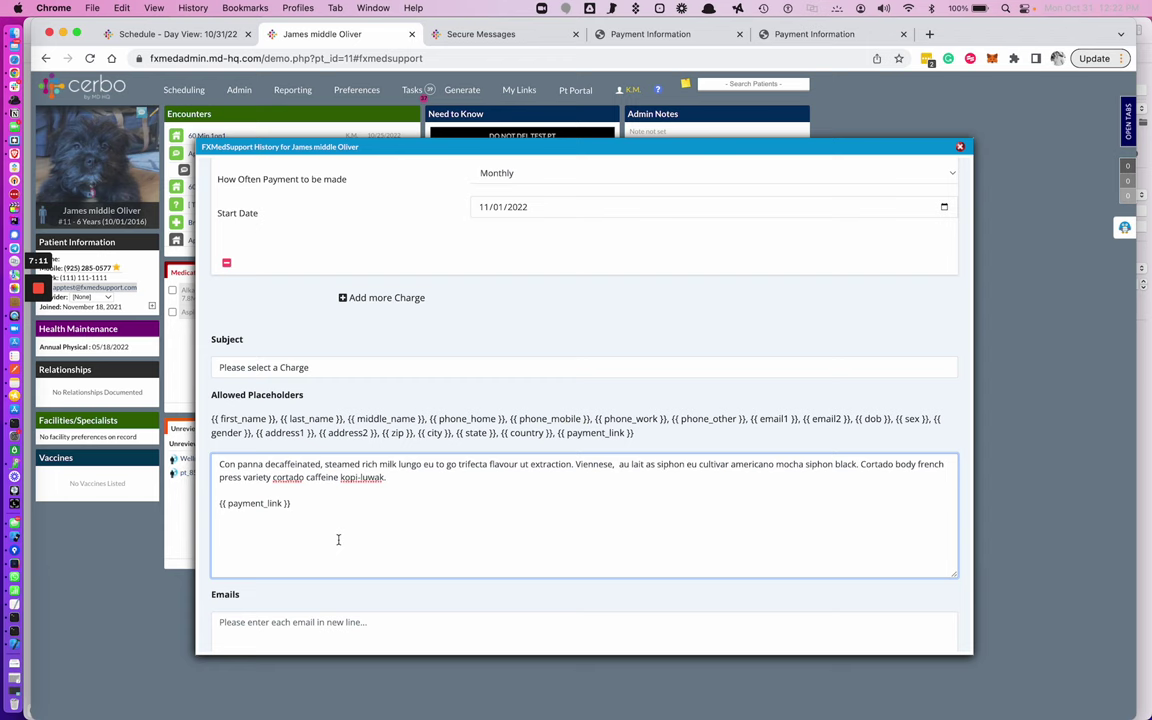
# Put the patient's email address in the Emails field and send the invite
pyautogui.scroll(-2, 300, 500)
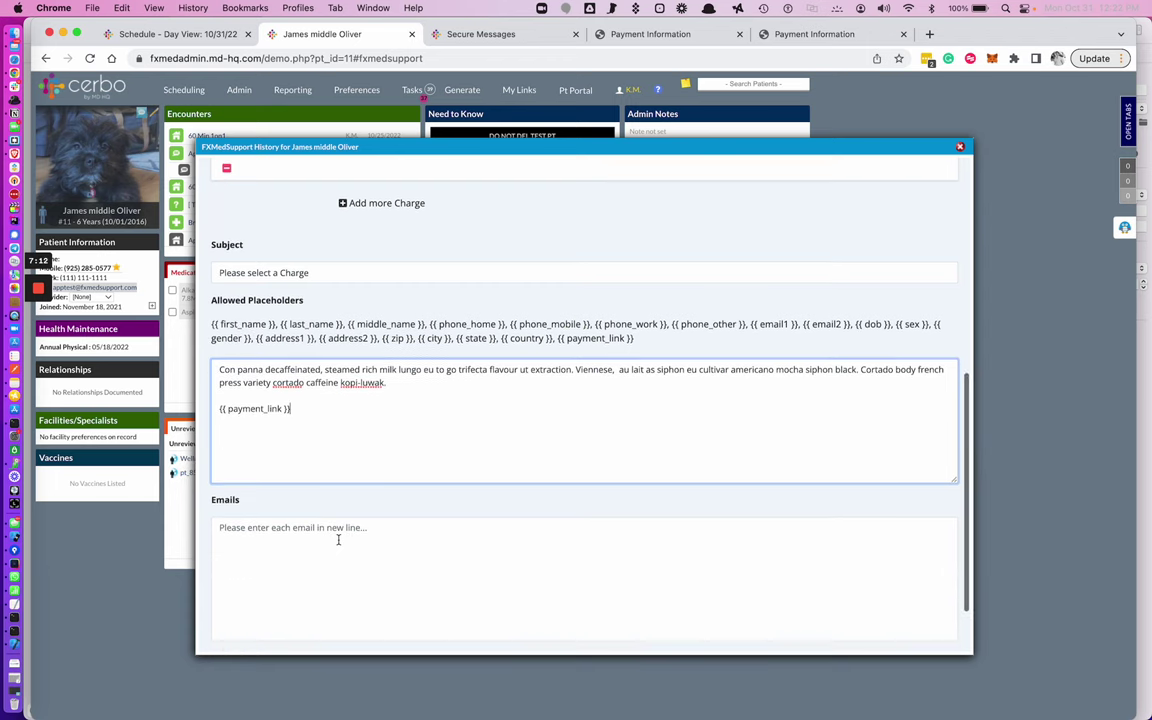
pyautogui.rightClick(138, 288)
pyautogui.click(150, 386)
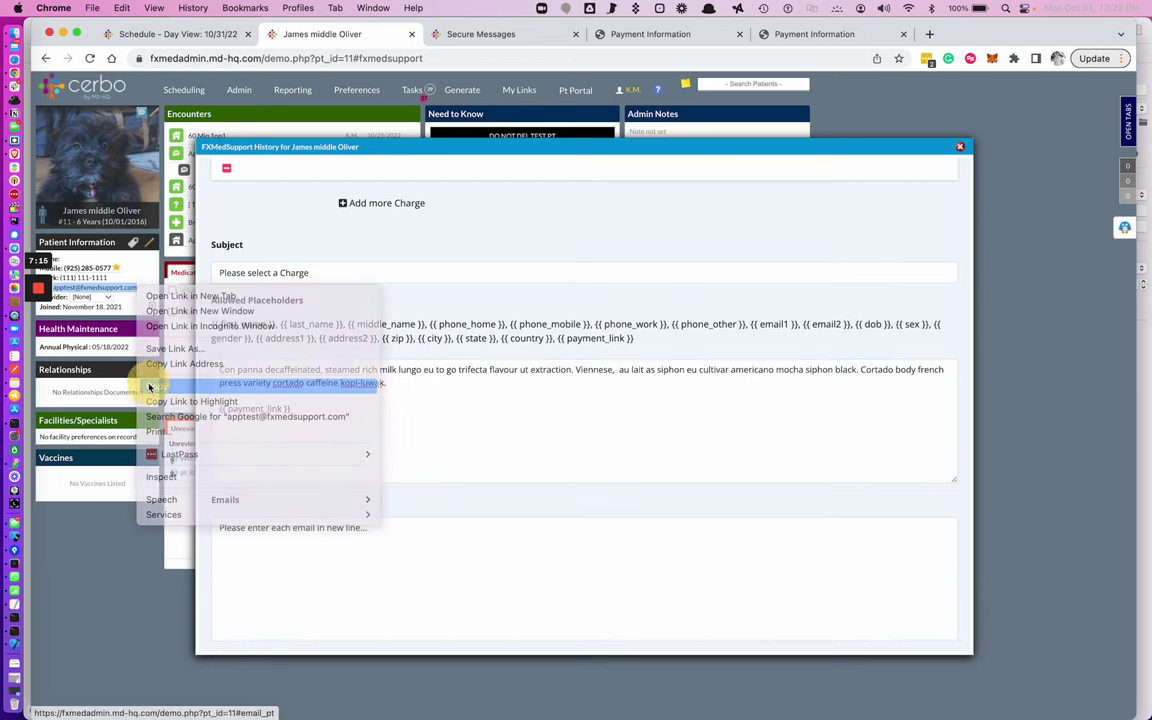
pyautogui.click(276, 545)
pyautogui.press('cmd+v')
pyautogui.scroll(-2, 276, 545)
pyautogui.click(352, 600)
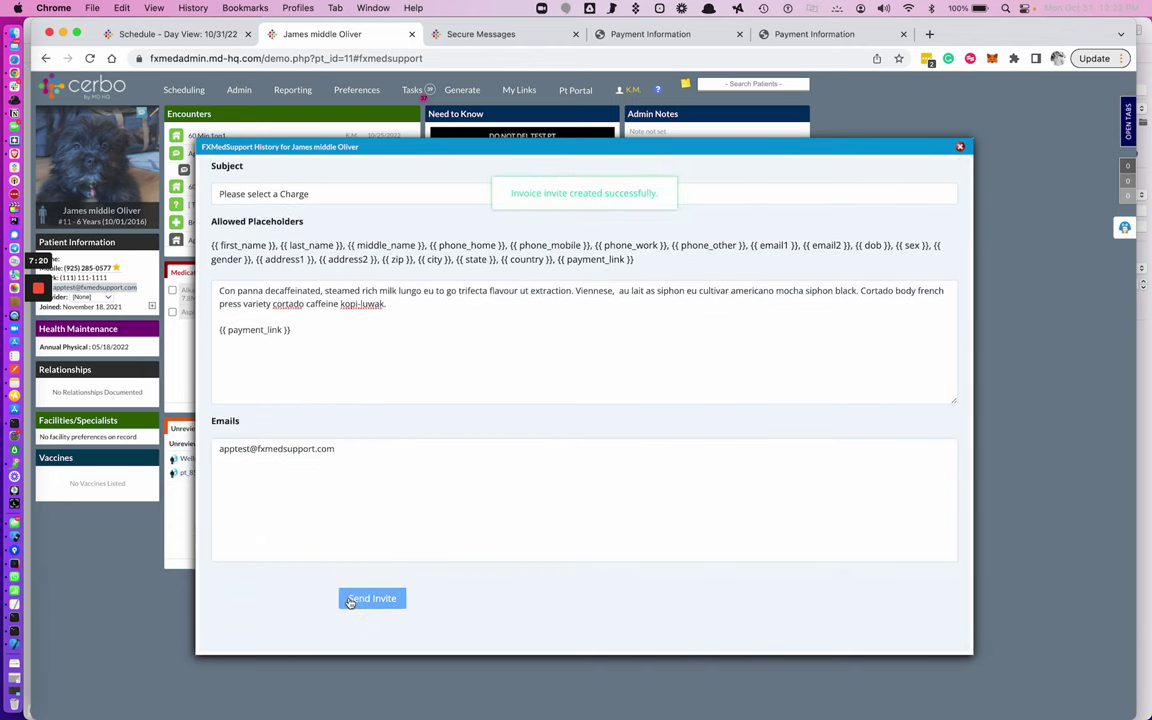
# Refresh the portal's Secure Messages and follow the payment link in the new 'Please select a Charge' message
pyautogui.click(490, 36)
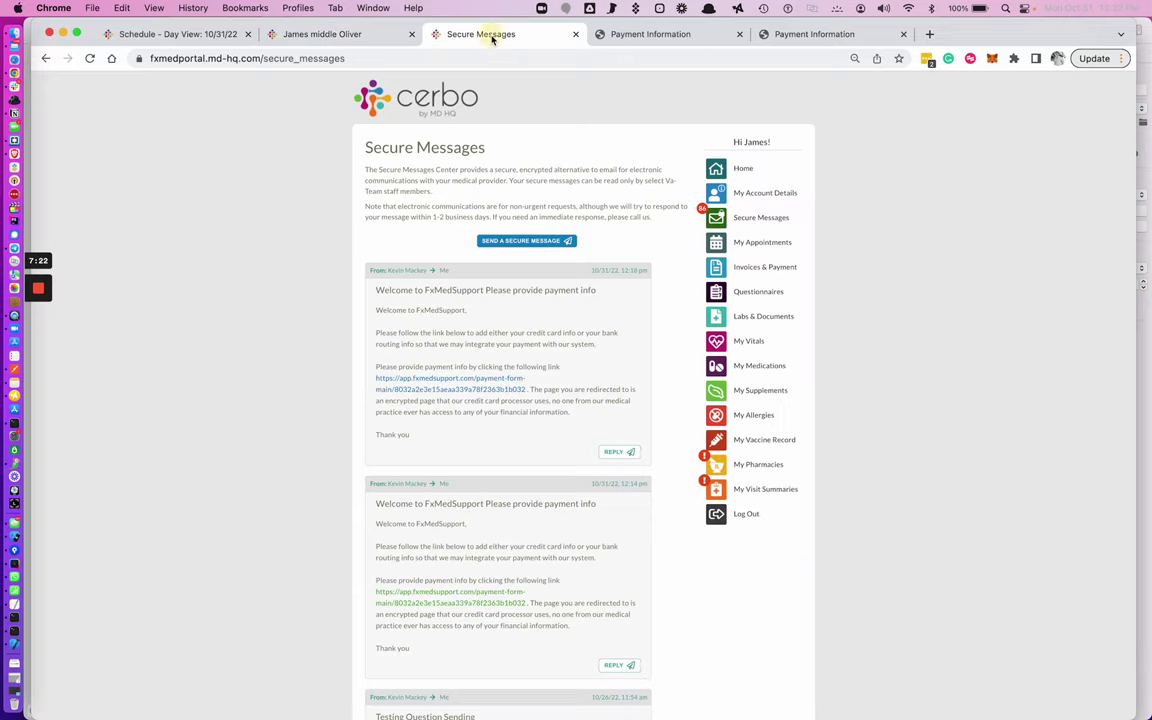
pyautogui.click(89, 59)
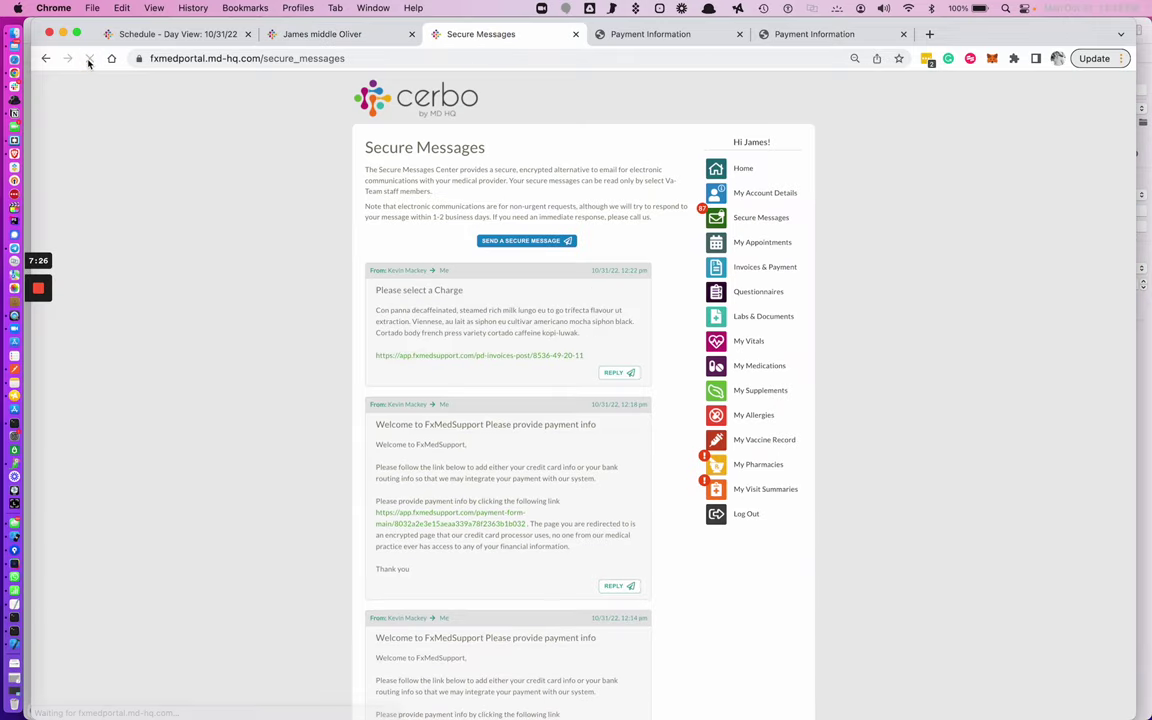
pyautogui.scroll(5, 437, 311)
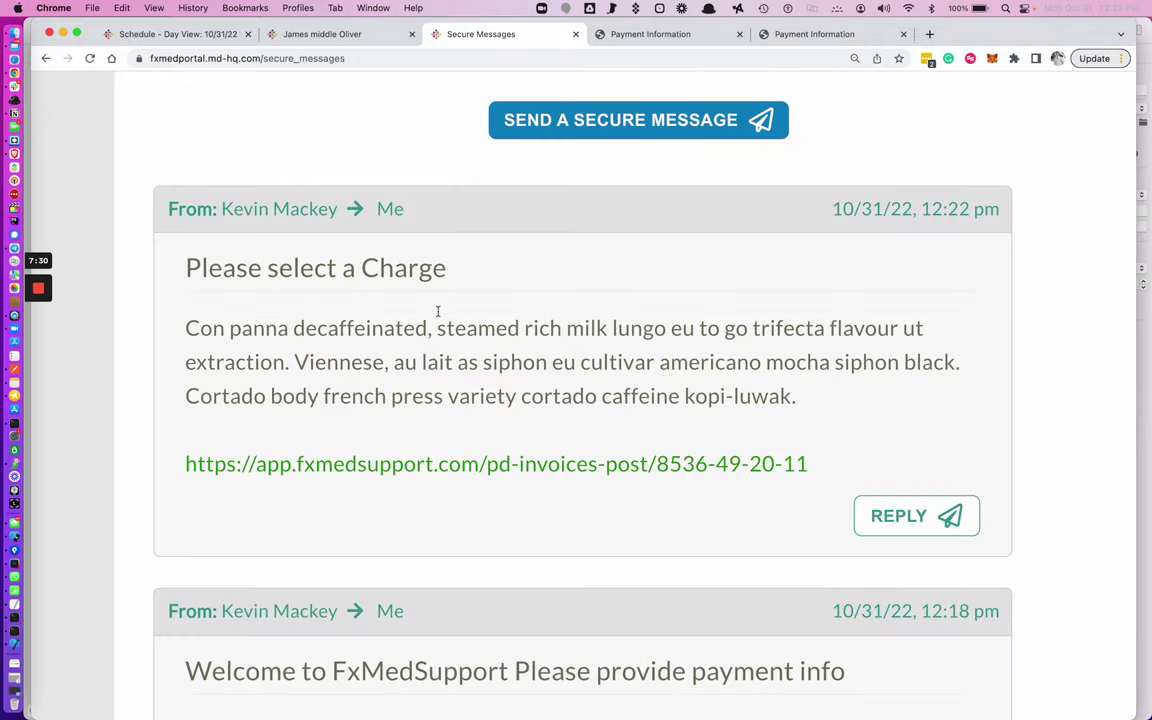
pyautogui.scroll(-5, 437, 311)
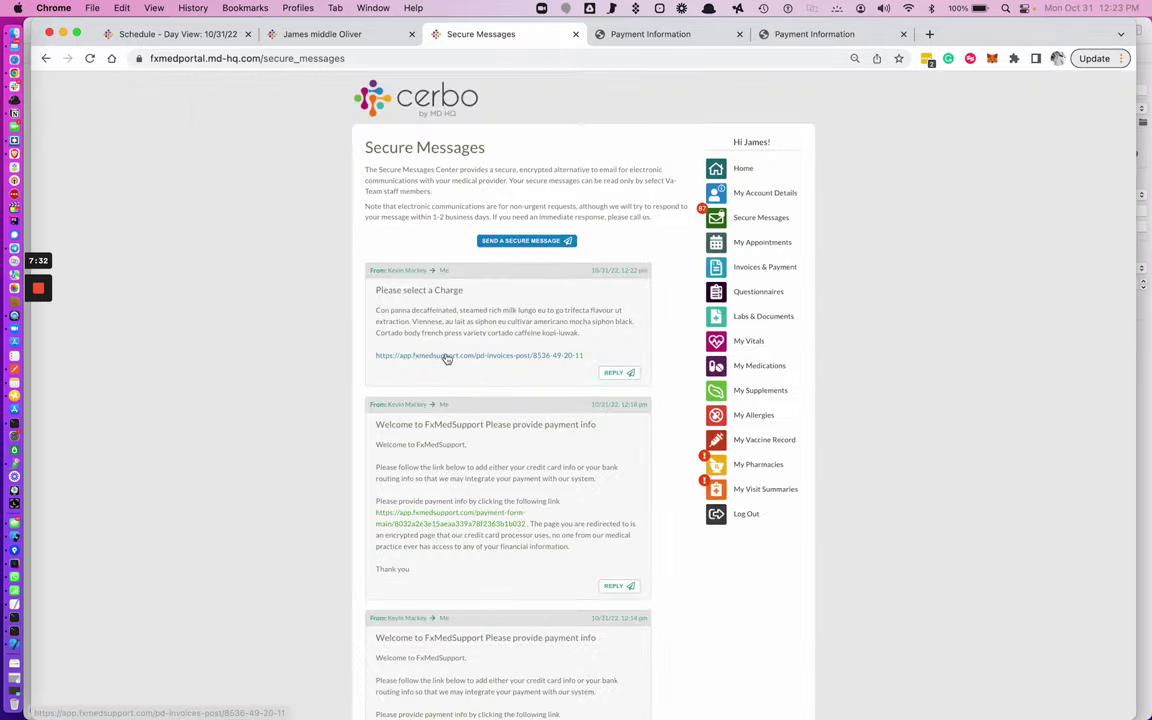
pyautogui.click(447, 358)
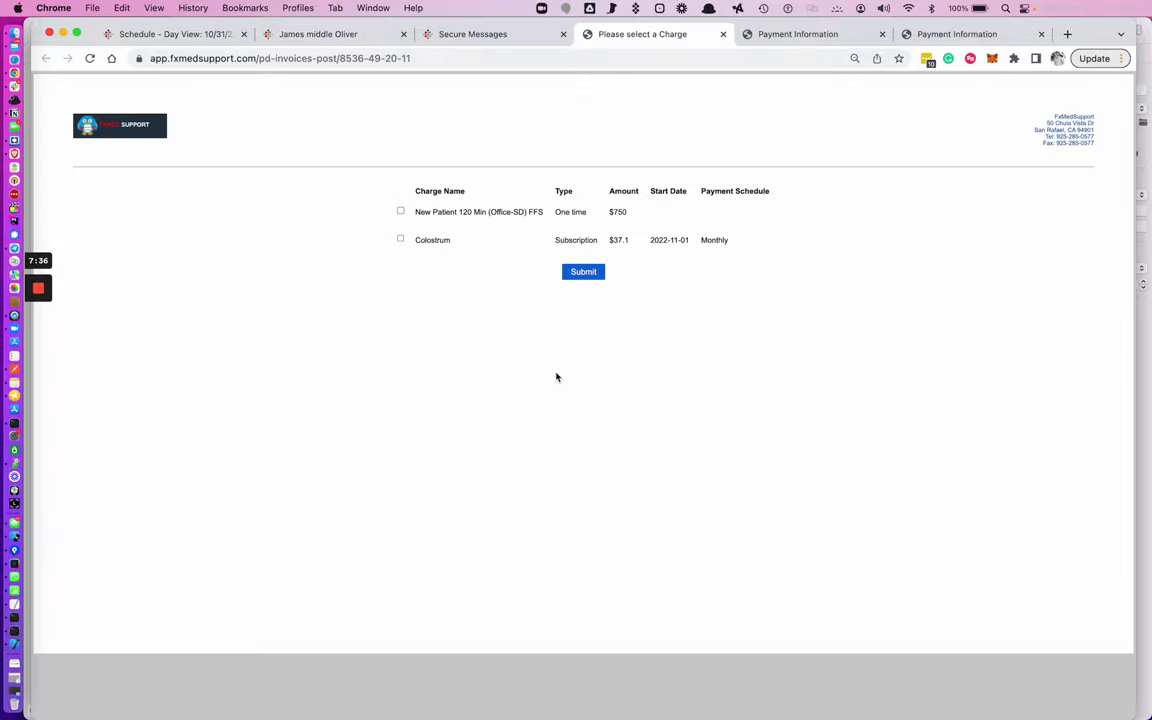
# Tick the $750 New Patient 120 Min (Office-SD) FFS charge and the $37.1 monthly Colostrum
pyautogui.click(400, 212)
pyautogui.click(400, 241)
# Back in the patient's chart, view the FXMedSupport Credentials tab with the active Authorize.net settings
pyautogui.click(330, 38)
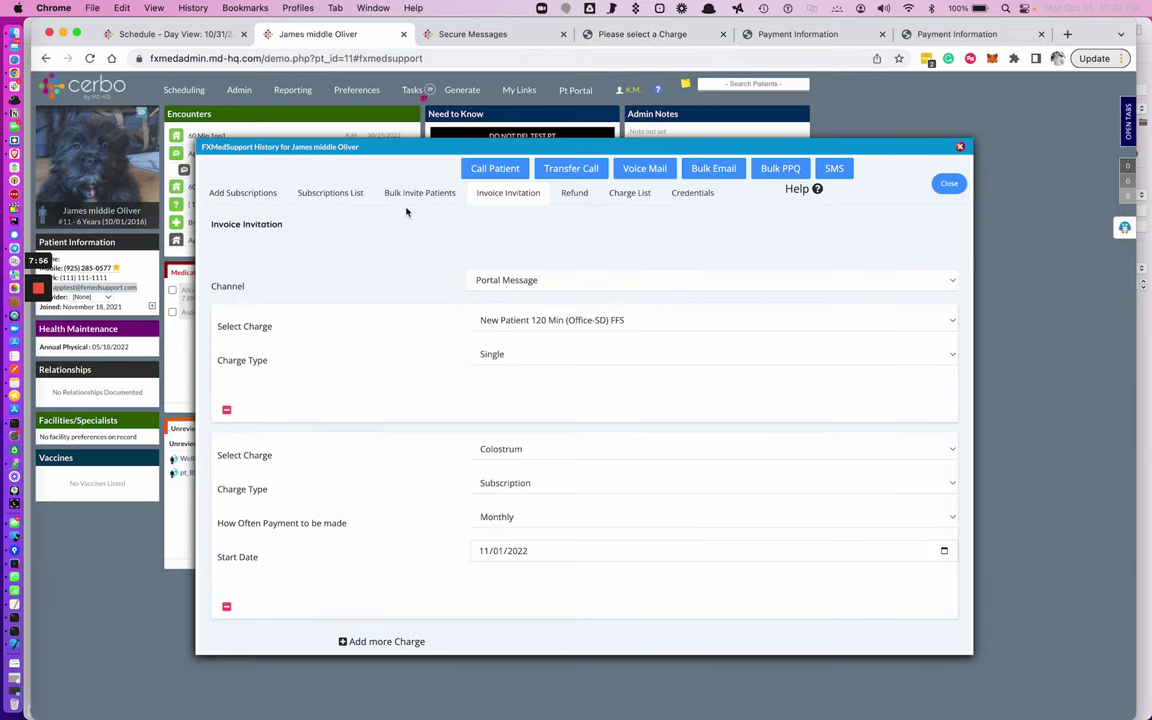
pyautogui.click(692, 195)
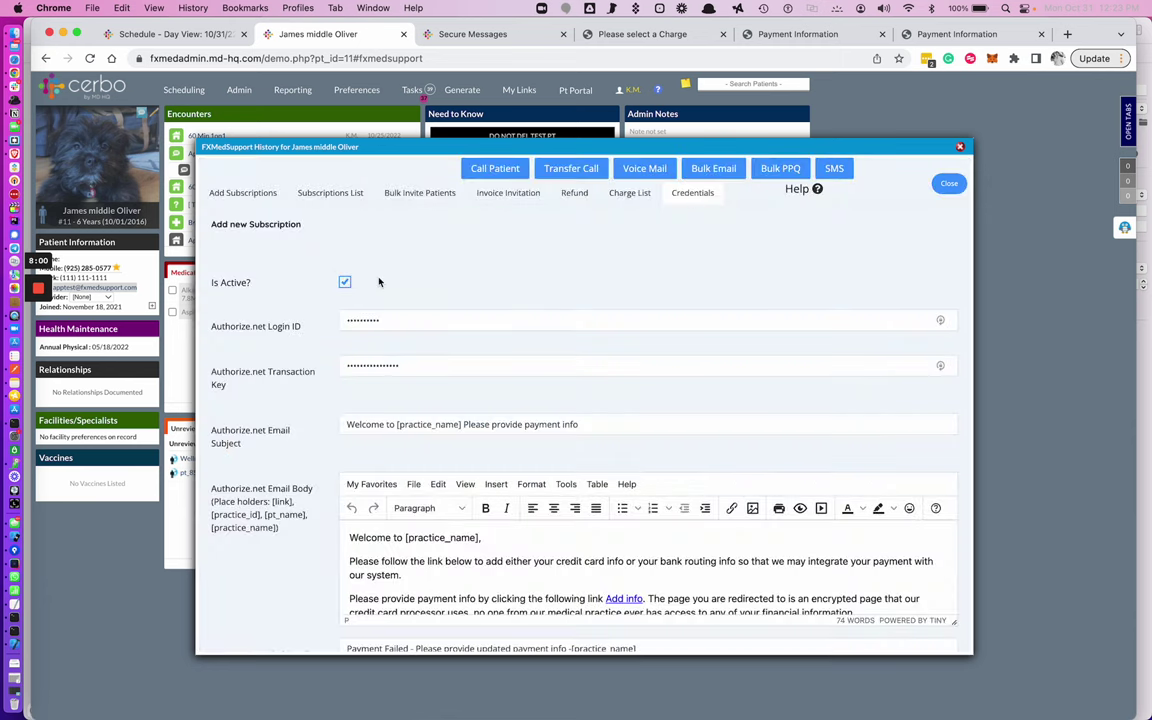
pyautogui.scroll(-10, 379, 282)
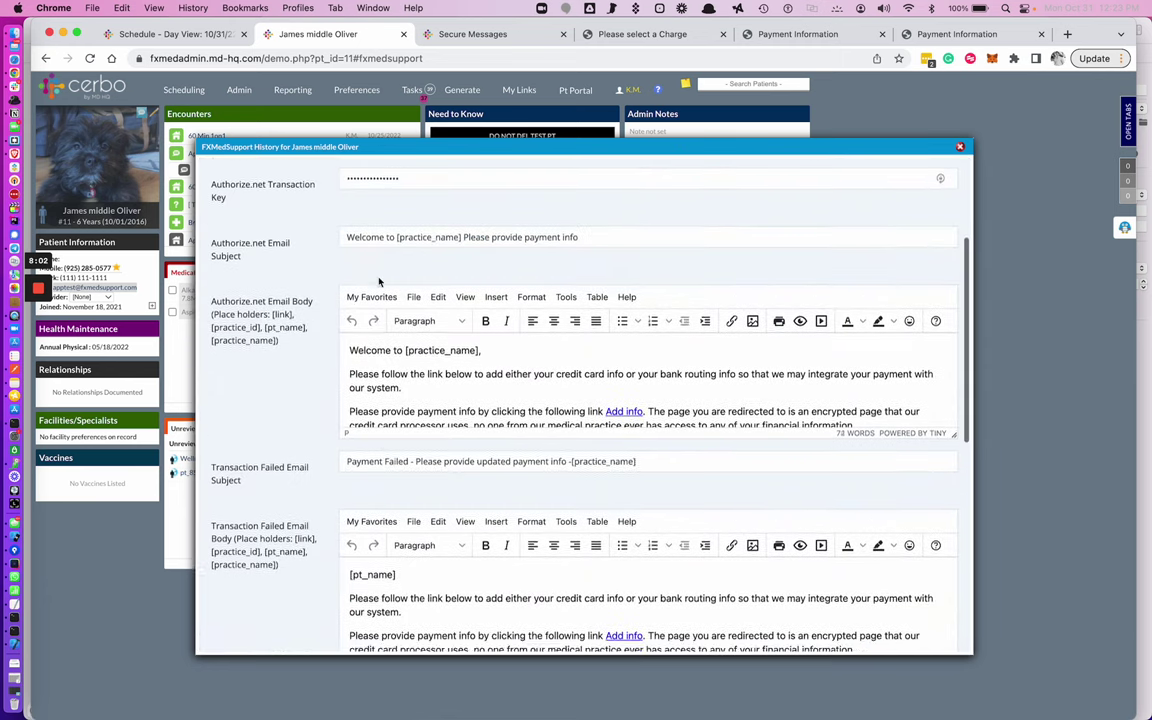
pyautogui.scroll(-5, 379, 282)
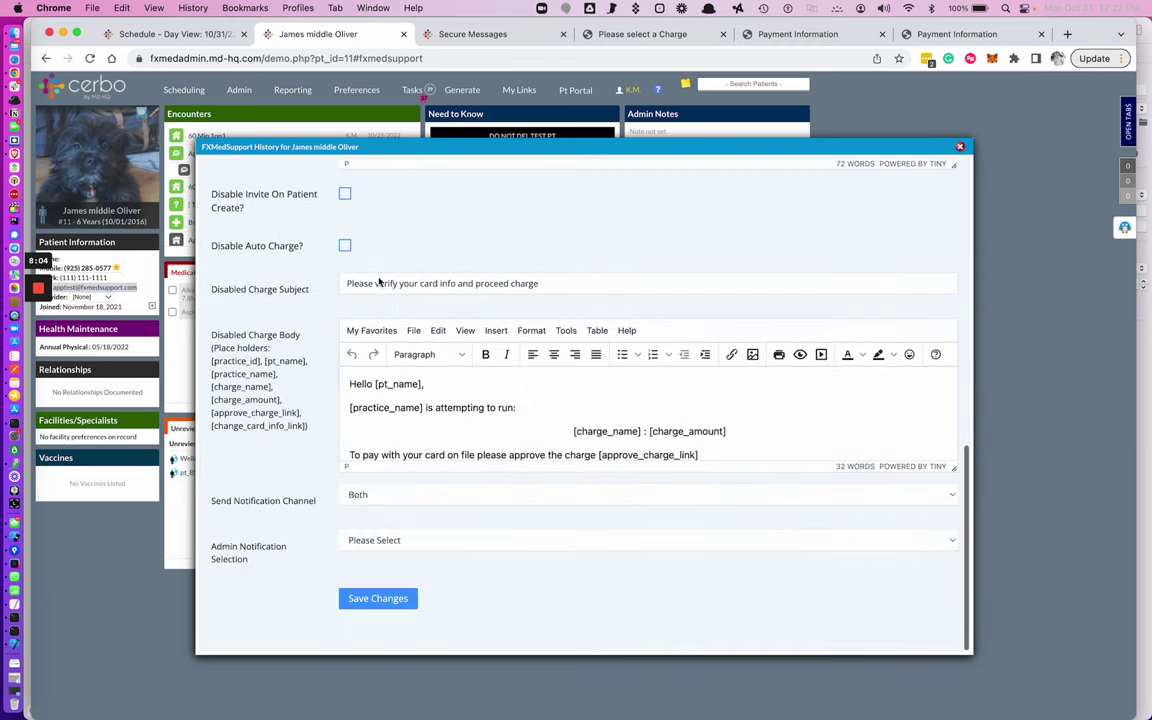
pyautogui.scroll(6, 379, 282)
pyautogui.scroll(8, 379, 282)
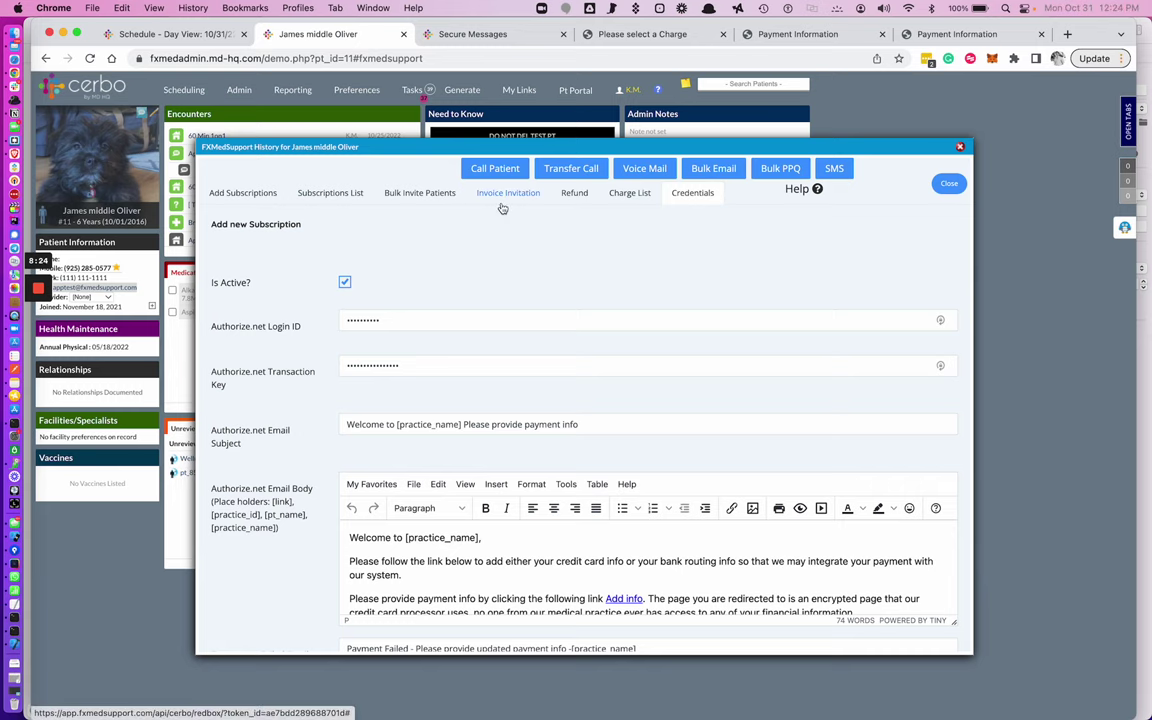
# Choose A - Live Support from the Active Apps list
pyautogui.click(946, 182)
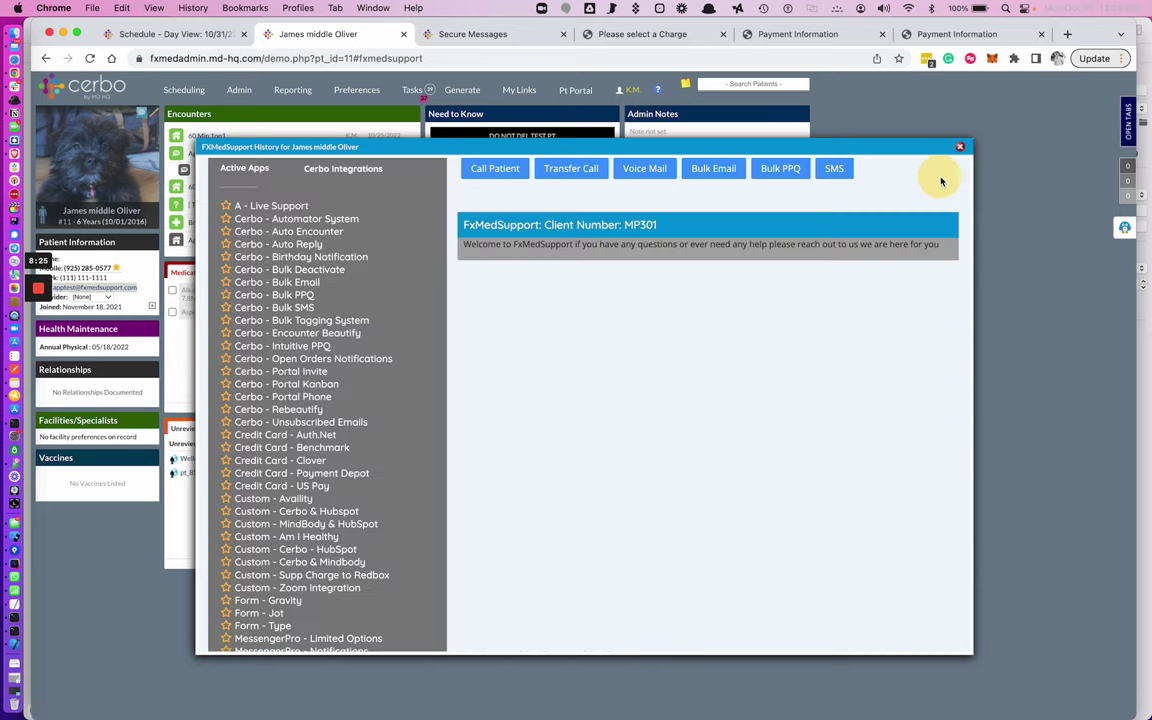
pyautogui.click(272, 206)
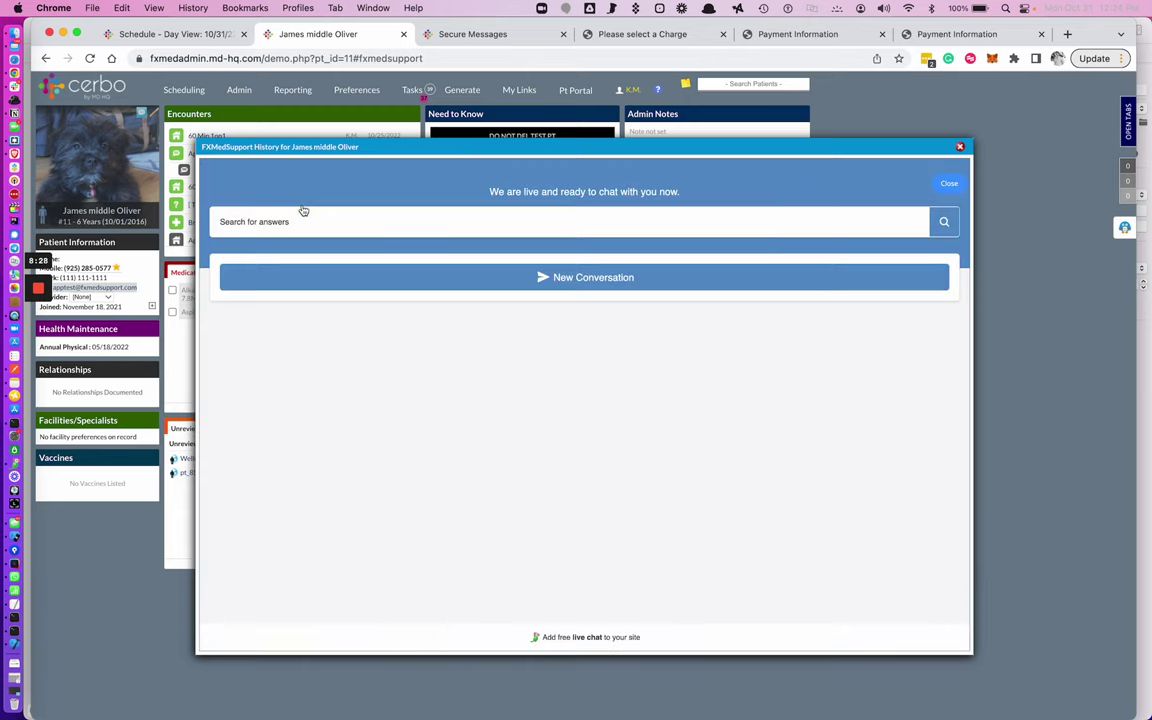